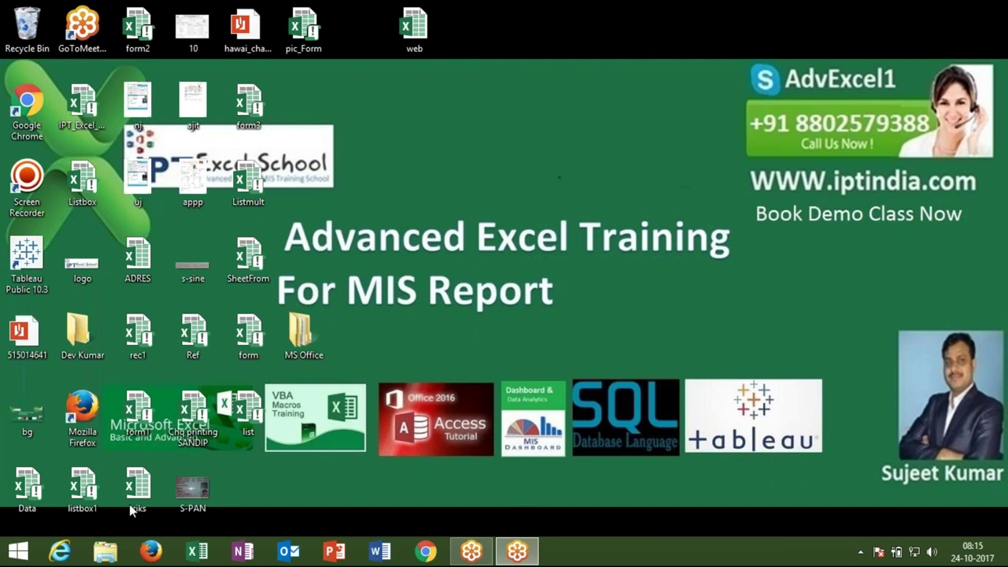
# Launch Access 2016 by searching '2016' from the Windows 8.1 Start screen
pyautogui.click(19, 550)
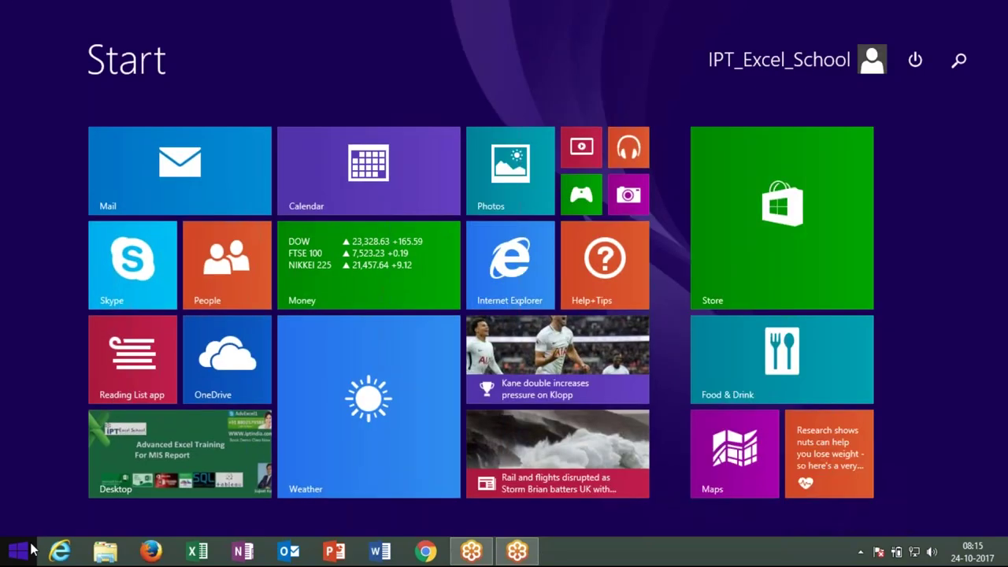
pyautogui.write('2016')
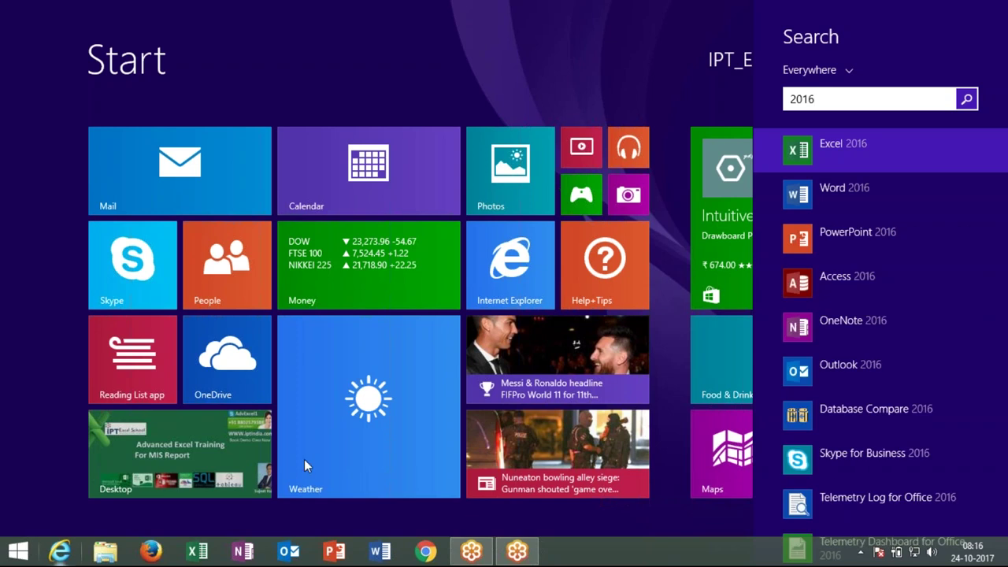
pyautogui.click(831, 285)
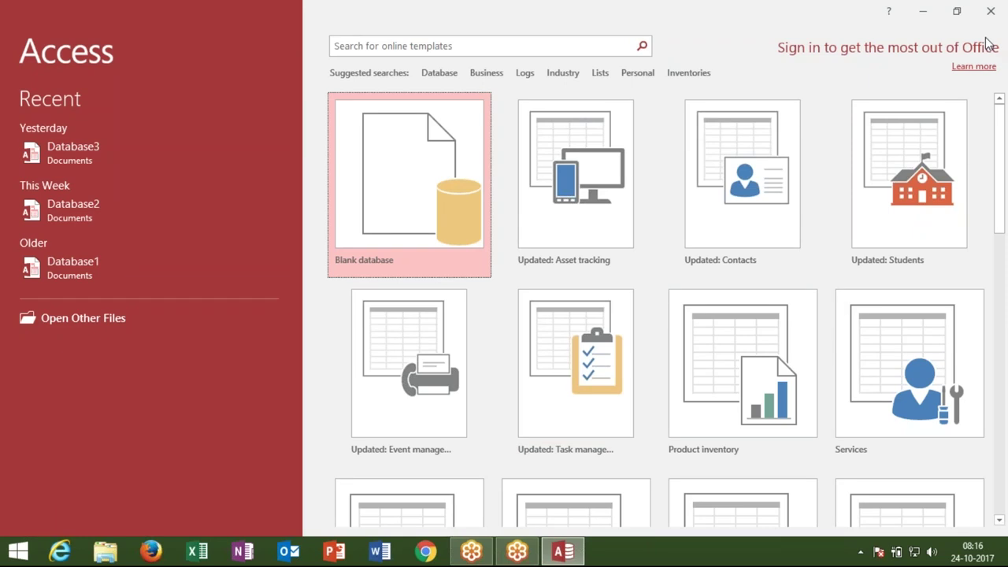
# Open a database from the start screen and dismiss the updates notice
pyautogui.click(280, 151)
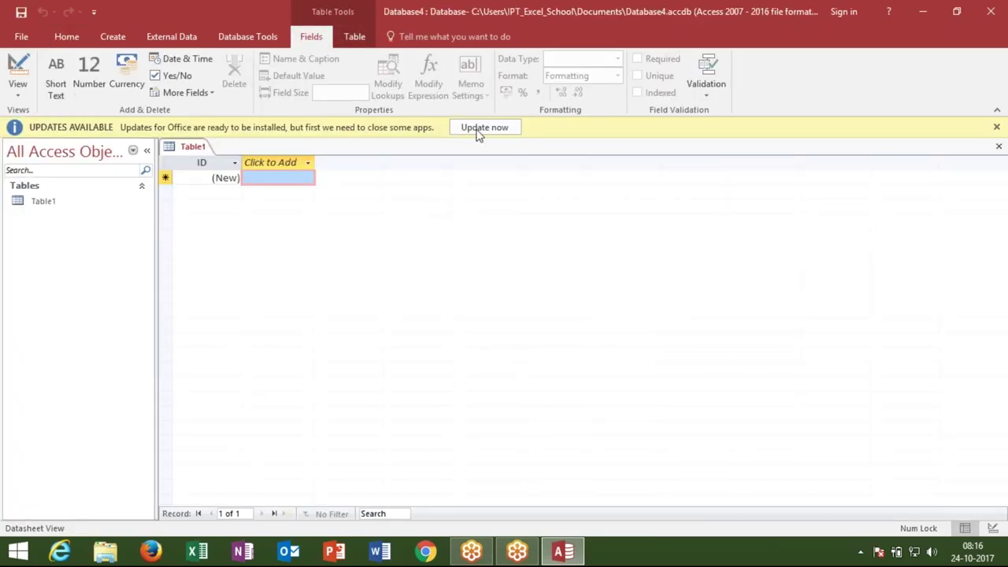
pyautogui.click(995, 127)
pyautogui.click(272, 43)
# Create a trial blank form, close it unsaved, and start a new form in Design view
pyautogui.click(118, 37)
pyautogui.click(318, 77)
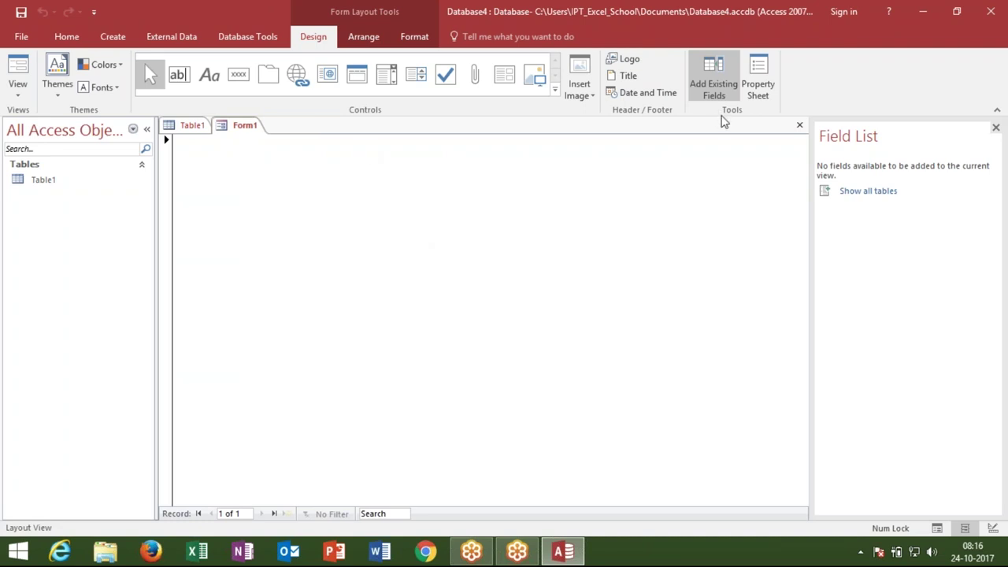
pyautogui.click(511, 269)
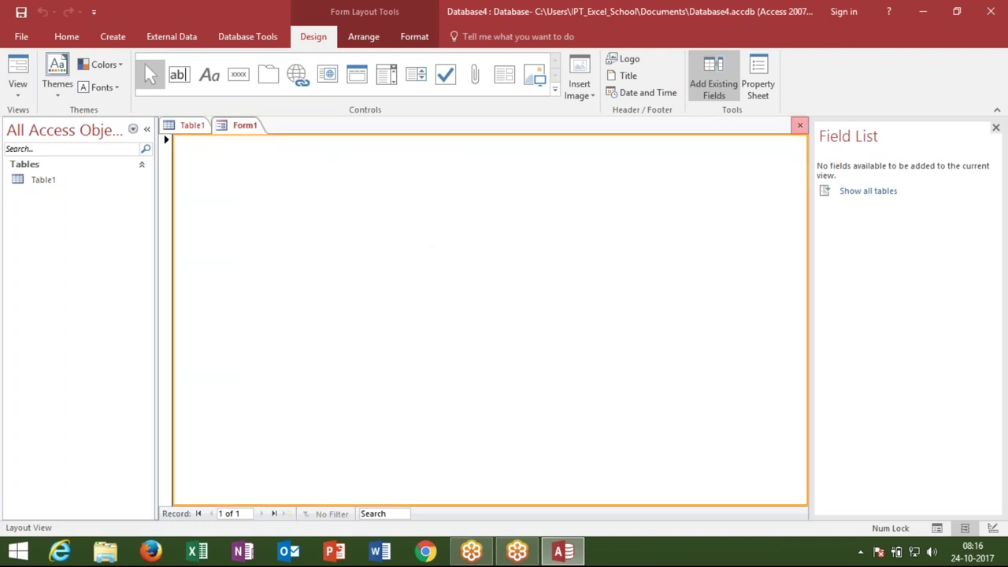
pyautogui.click(799, 125)
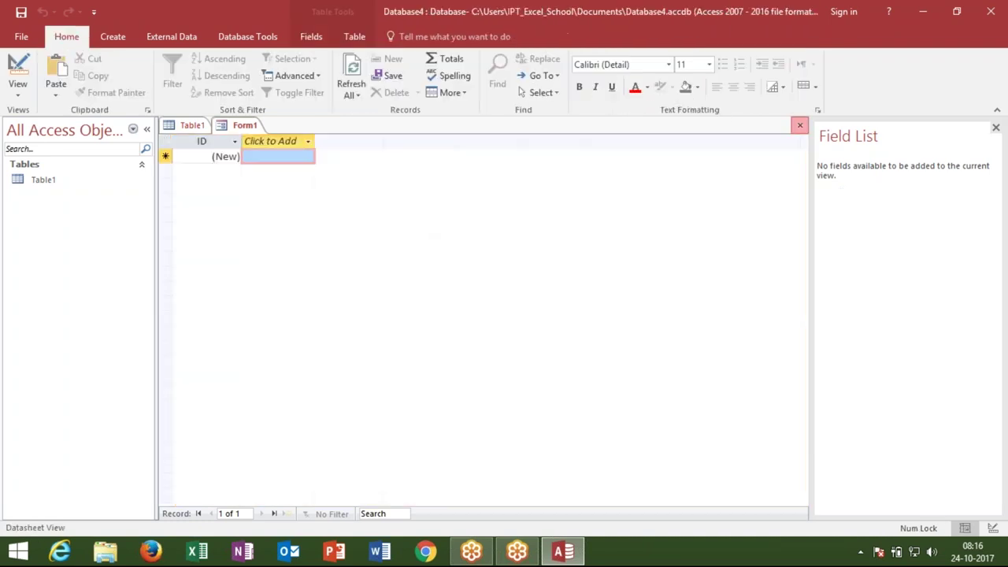
pyautogui.click(118, 39)
pyautogui.click(287, 84)
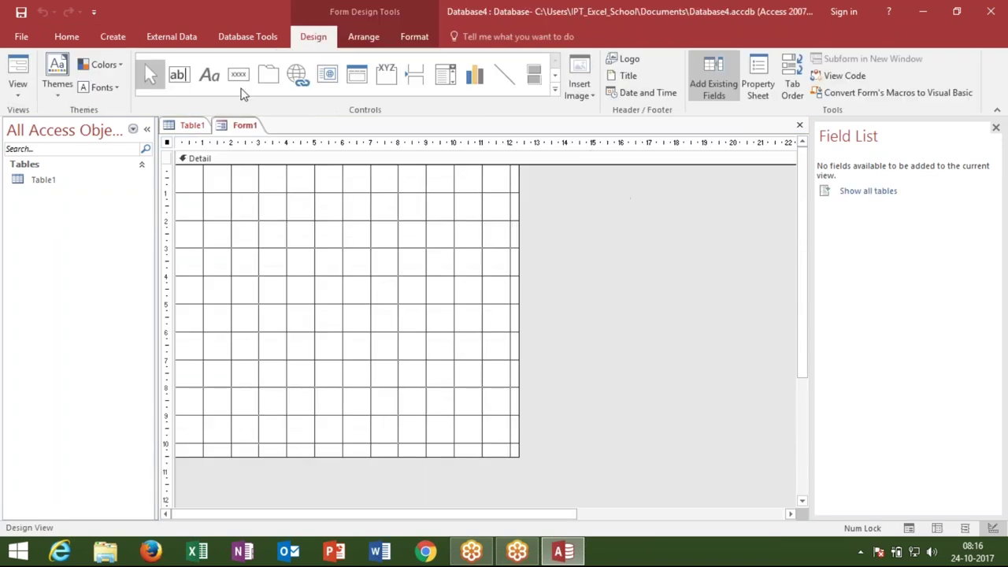
# Draw the first unbound text box, discarding a trial label and a Command3 button
pyautogui.click(206, 88)
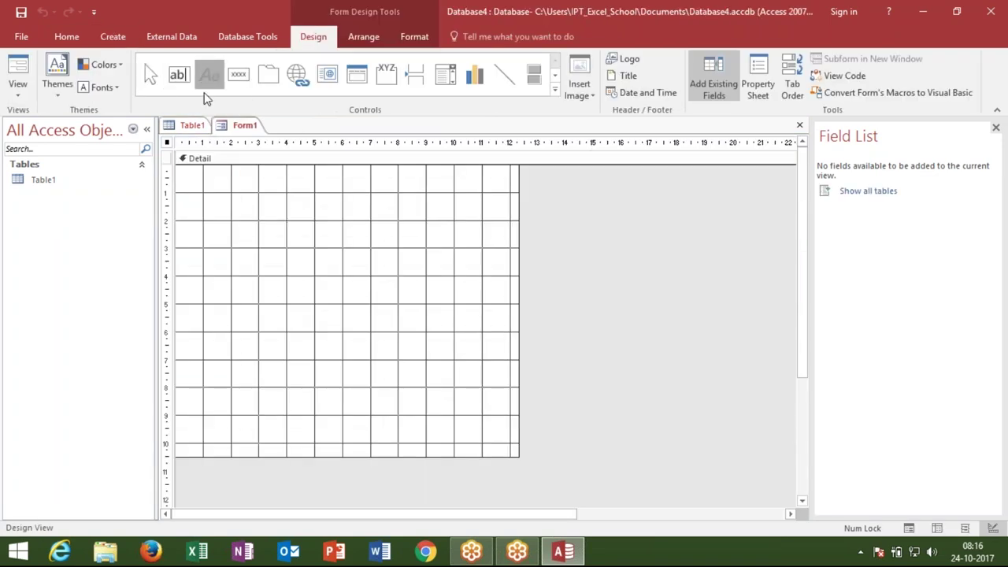
pyautogui.moveTo(272, 208); pyautogui.dragTo(347, 228)
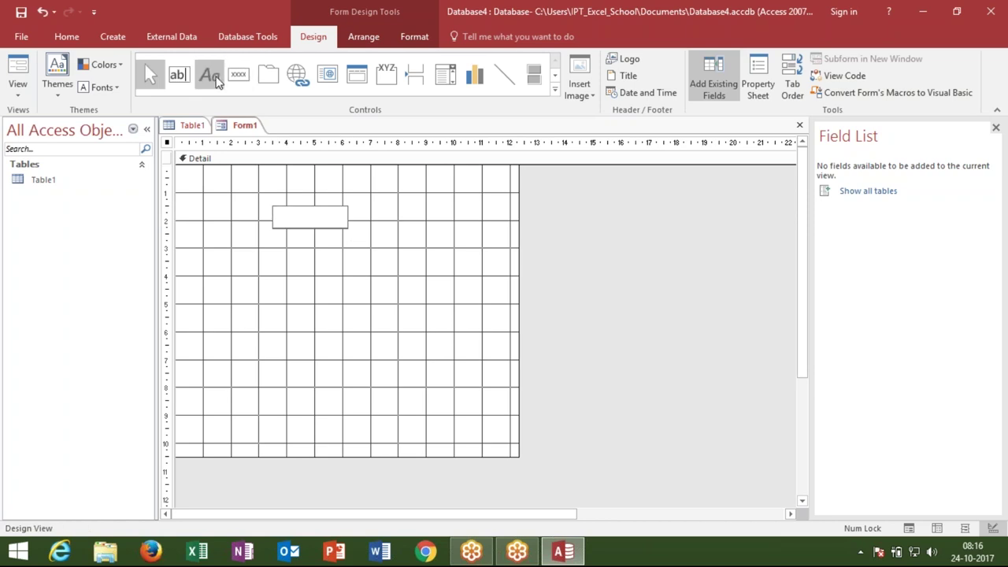
pyautogui.click(265, 252)
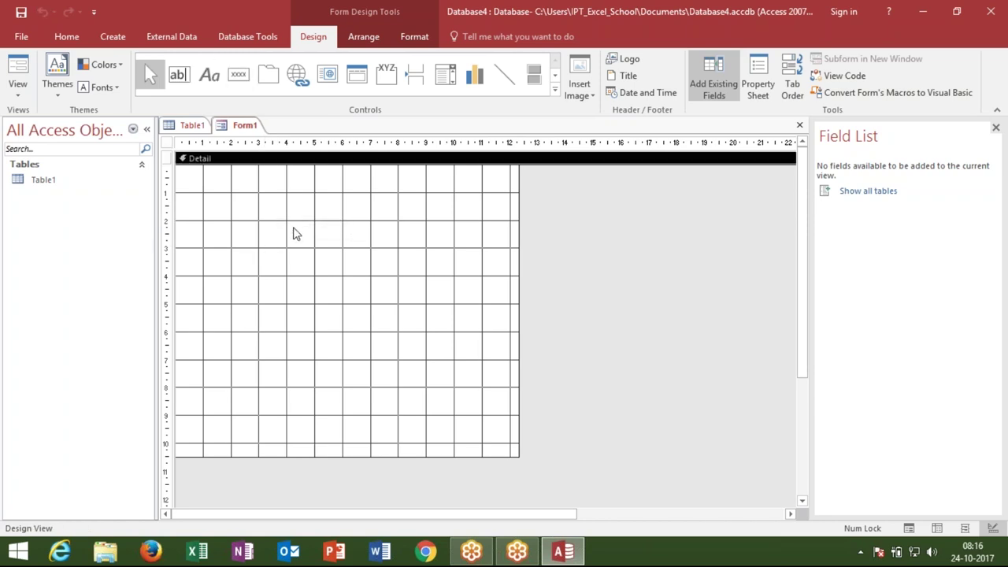
pyautogui.click(178, 75)
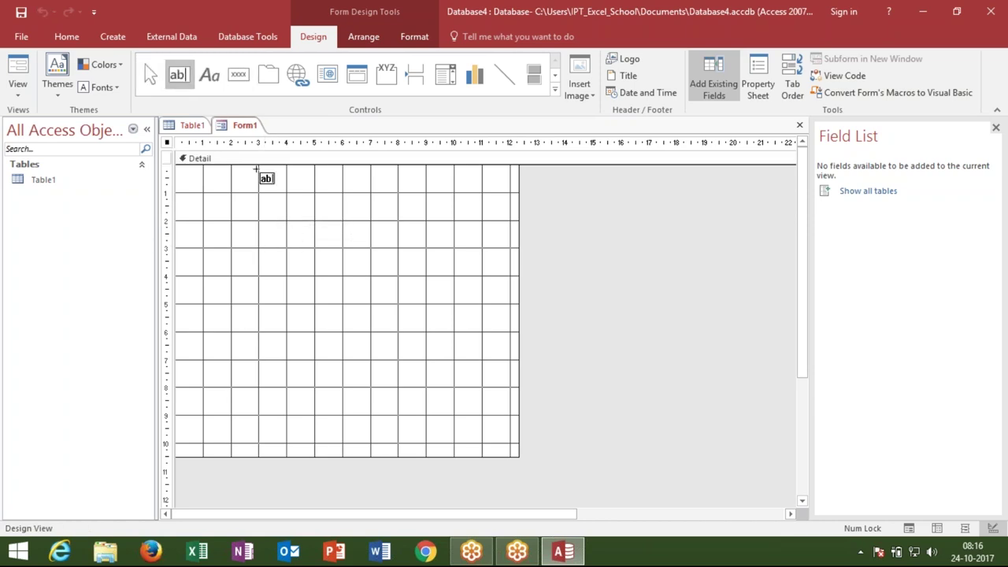
pyautogui.moveTo(274, 191); pyautogui.dragTo(355, 221)
pyautogui.click(239, 74)
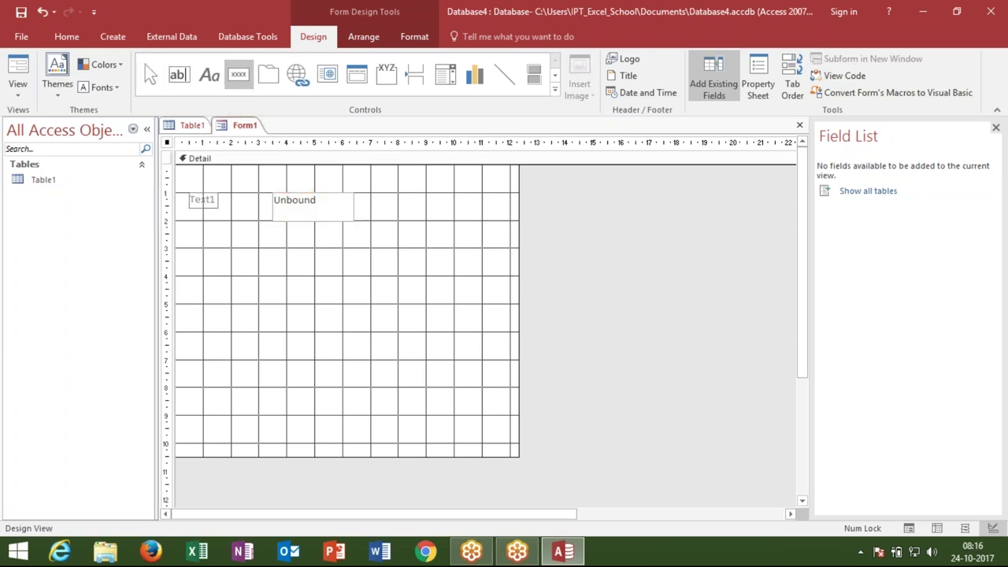
pyautogui.moveTo(272, 236); pyautogui.dragTo(358, 263)
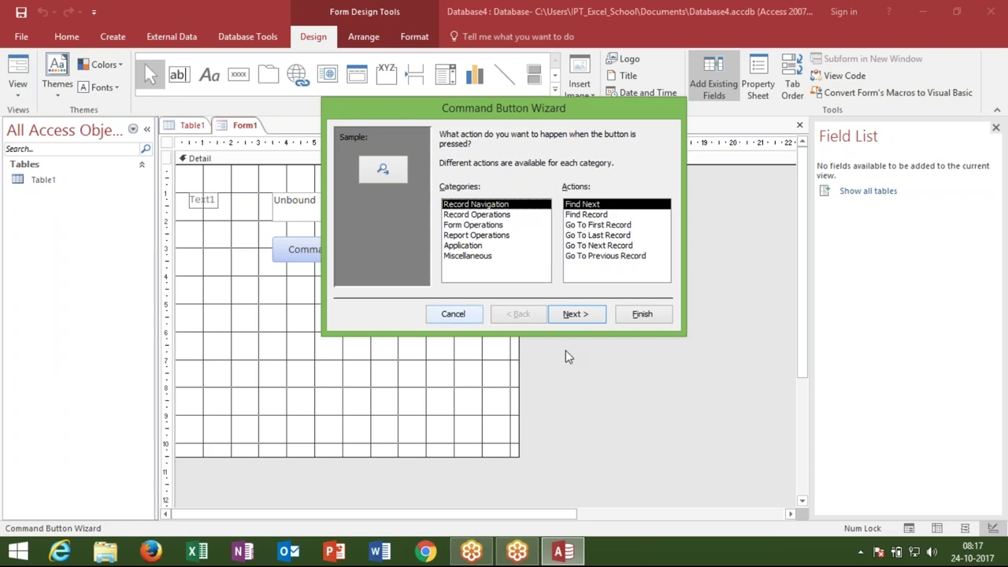
pyautogui.click(468, 315)
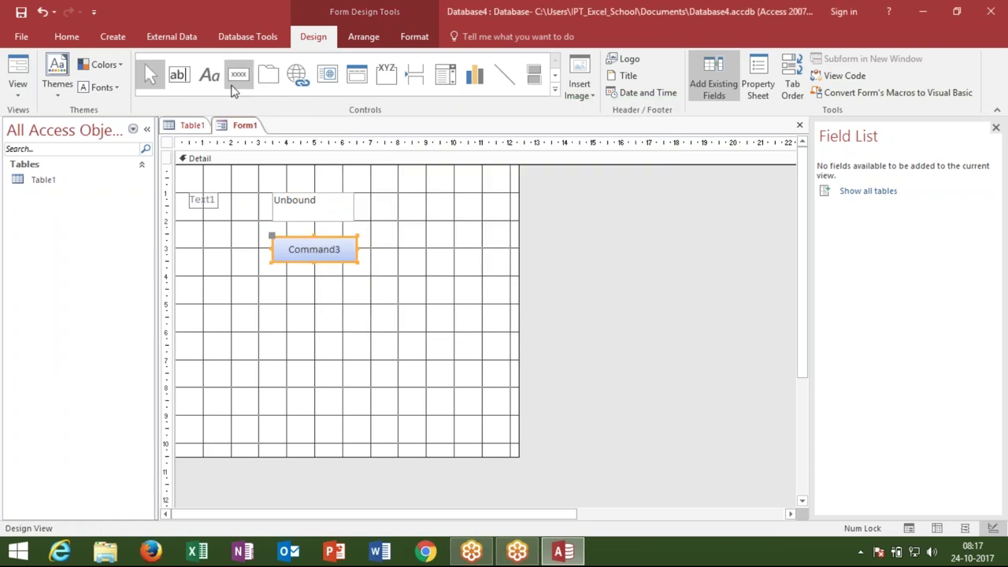
pyautogui.press('Delete')
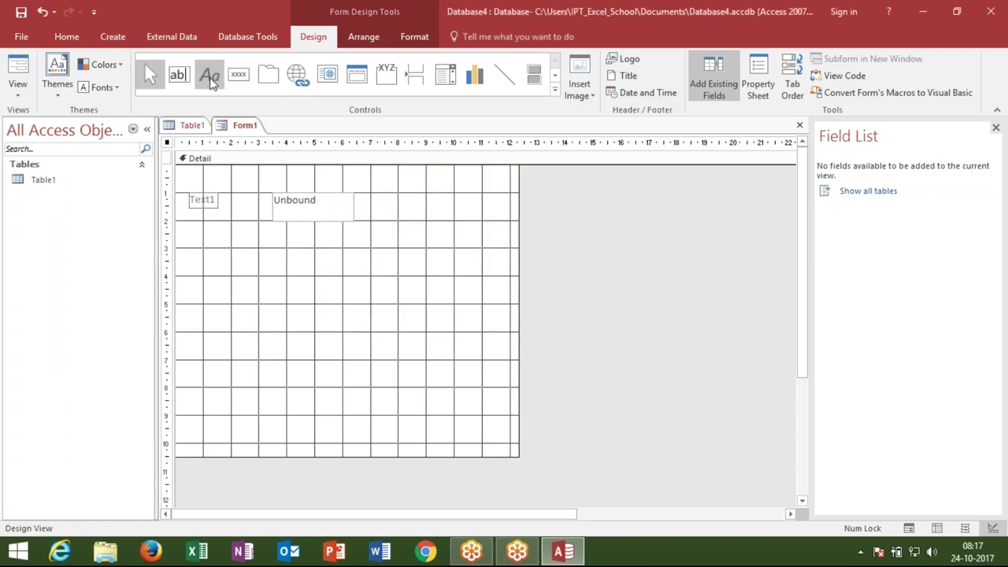
# Add second and third text boxes and a Command8 button below them, skipping the wizard
pyautogui.click(180, 76)
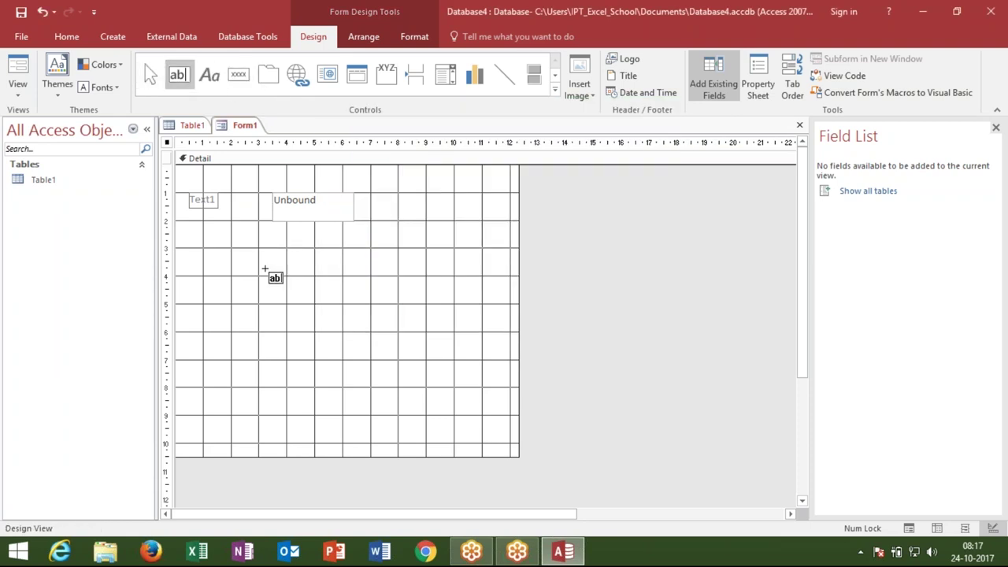
pyautogui.moveTo(272, 244); pyautogui.dragTo(357, 274)
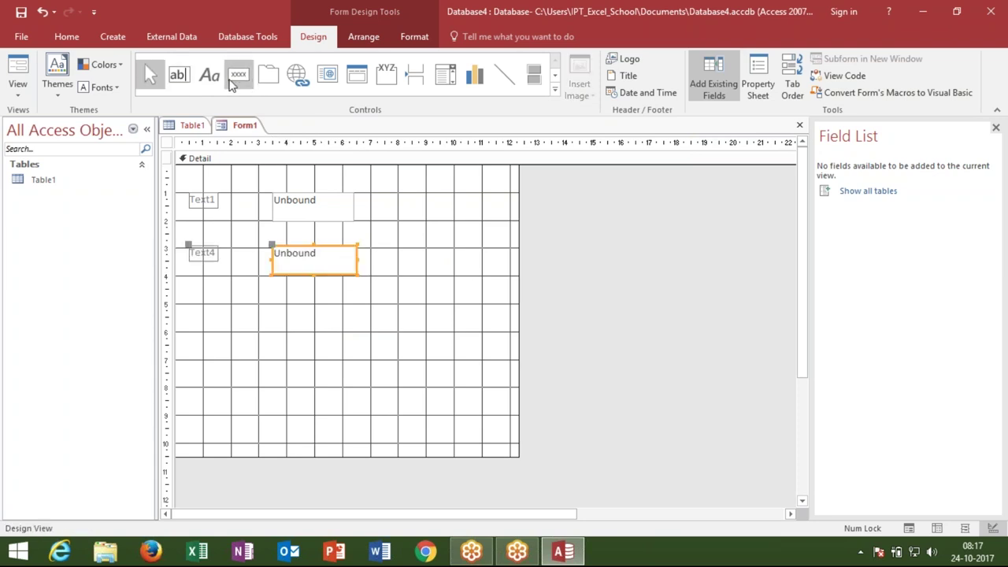
pyautogui.click(188, 82)
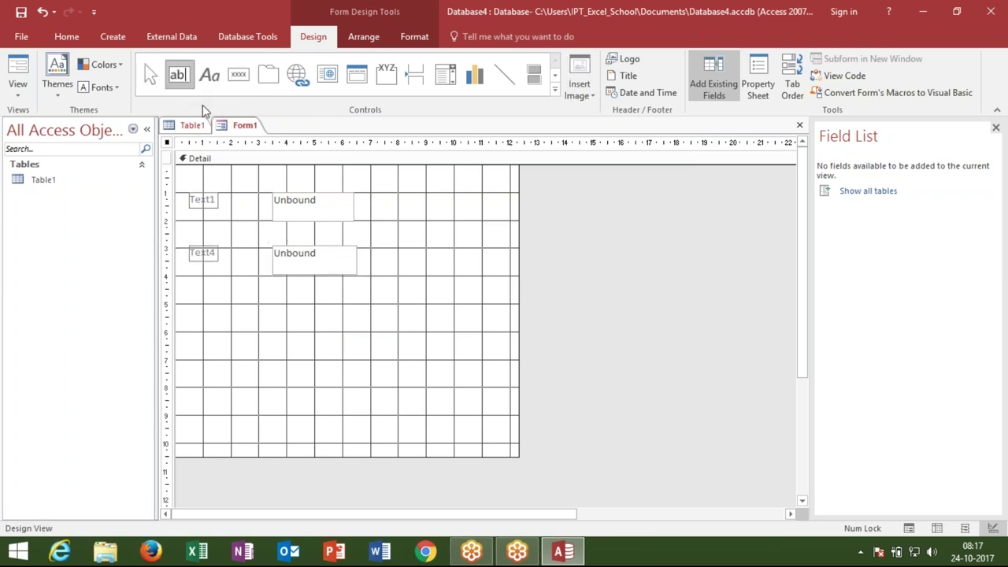
pyautogui.moveTo(266, 293); pyautogui.dragTo(379, 322)
pyautogui.click(240, 82)
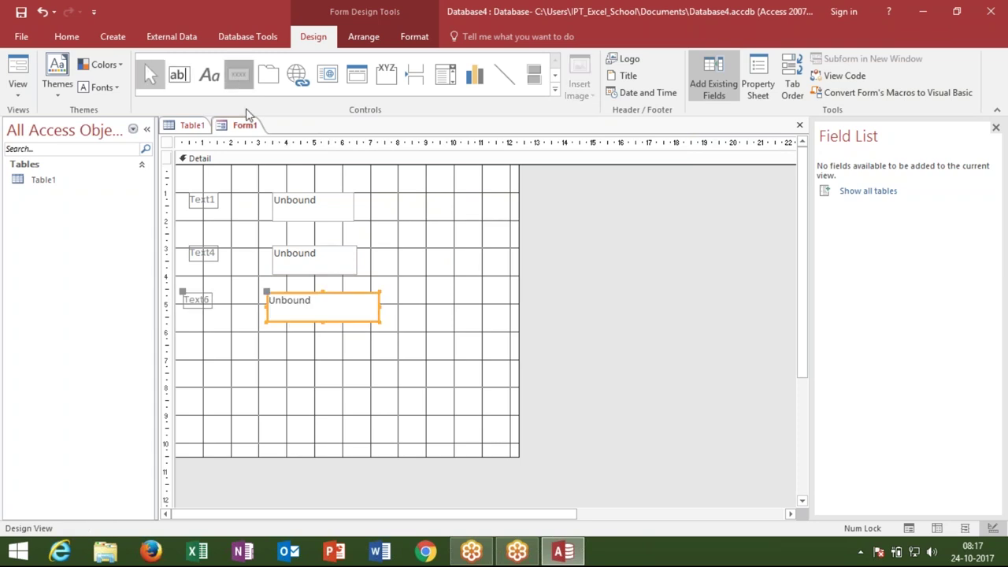
pyautogui.moveTo(280, 347); pyautogui.dragTo(354, 368)
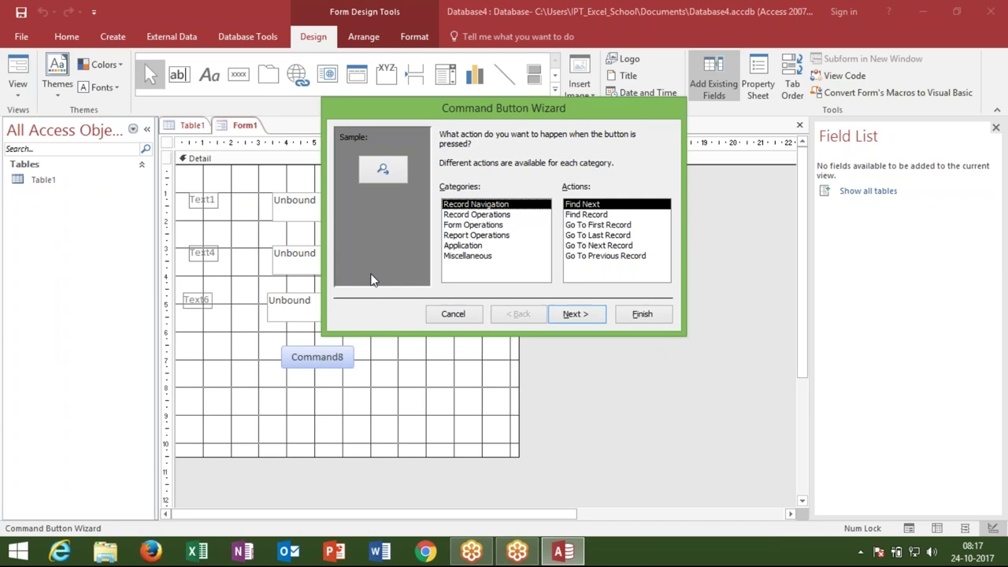
pyautogui.click(437, 315)
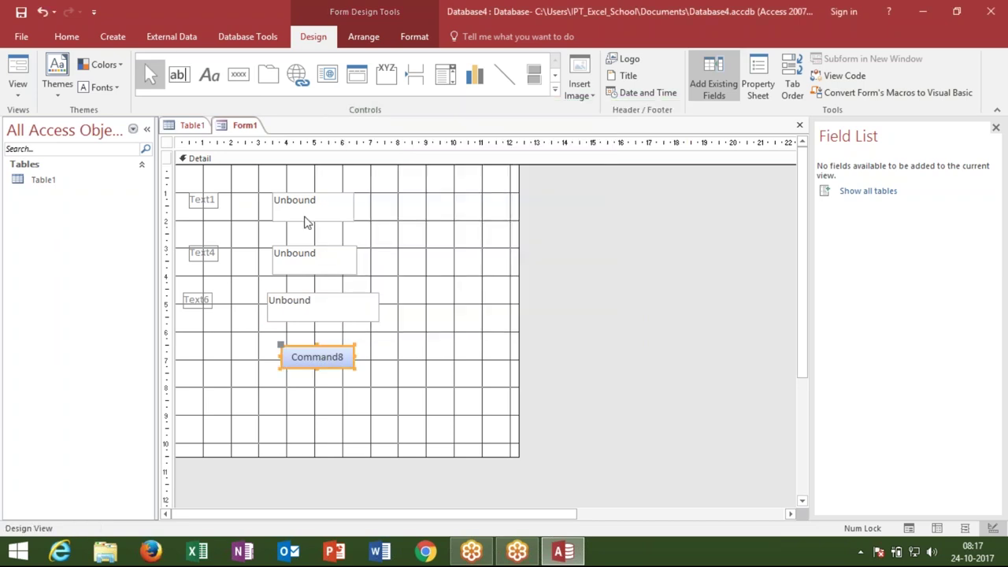
pyautogui.click(306, 218)
pyautogui.doubleClick(305, 219)
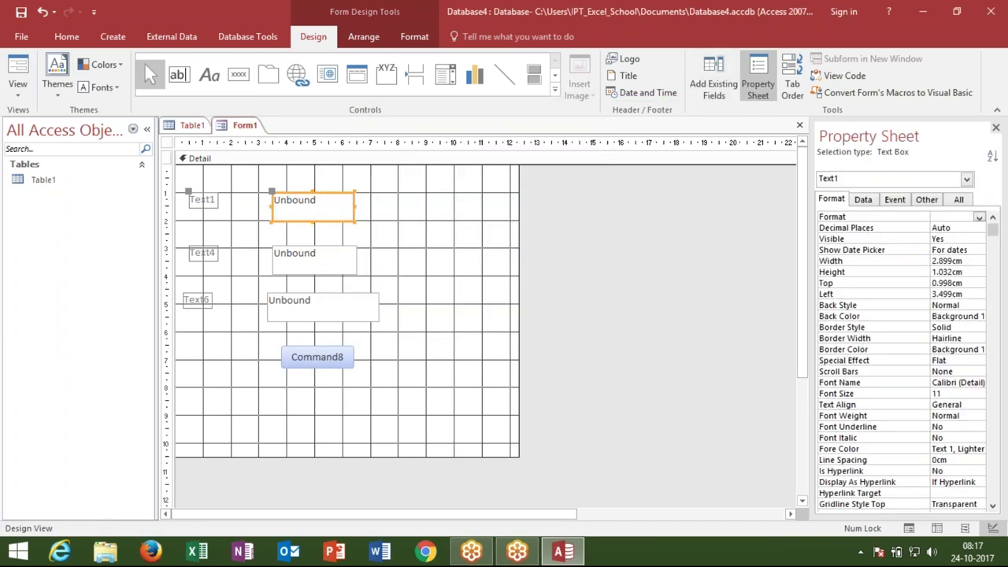
# Rename the three text boxes V1, V2 and RE in the Property Sheet
pyautogui.click(992, 218)
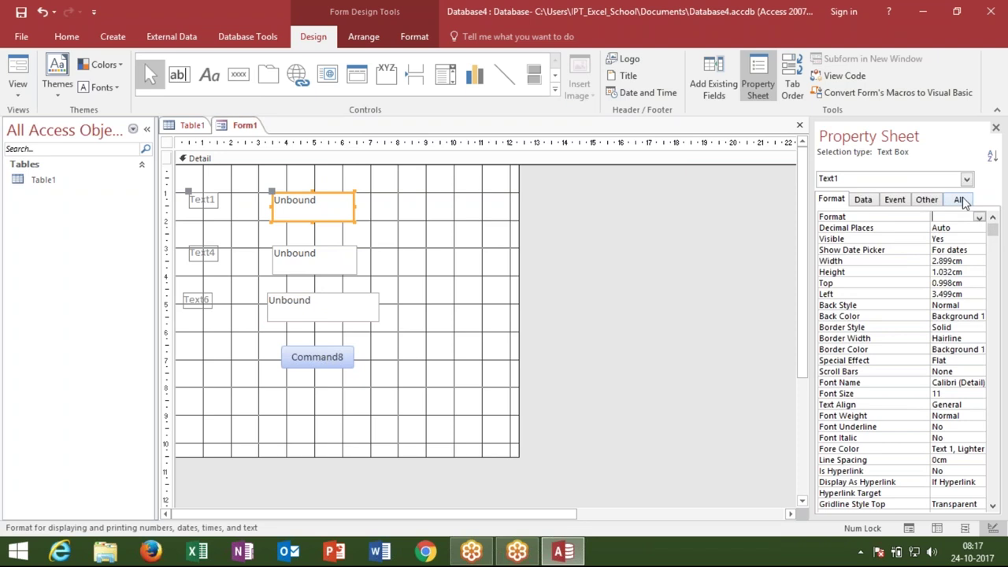
pyautogui.click(960, 200)
pyautogui.write('V1')
pyautogui.press('Tab')
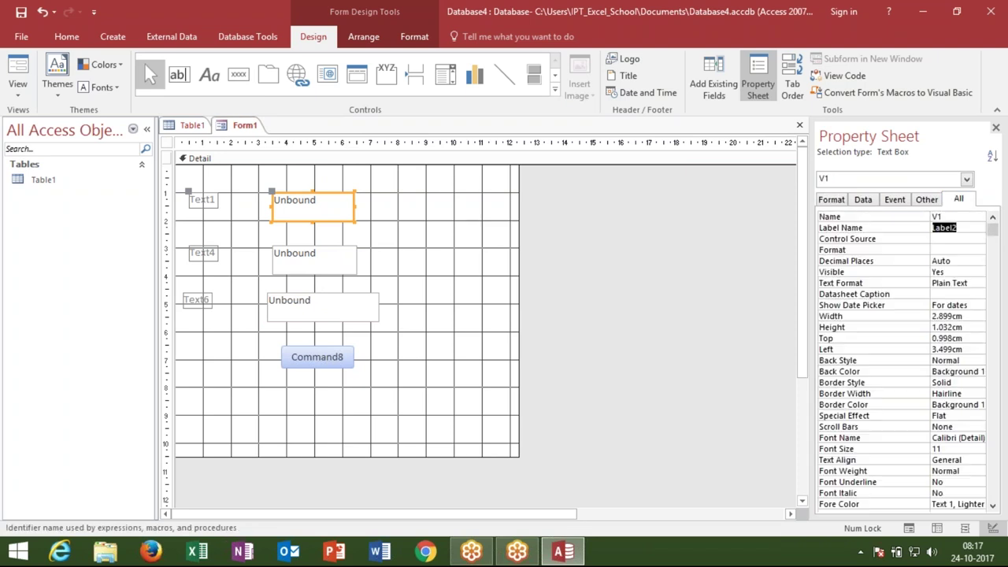
pyautogui.click(344, 264)
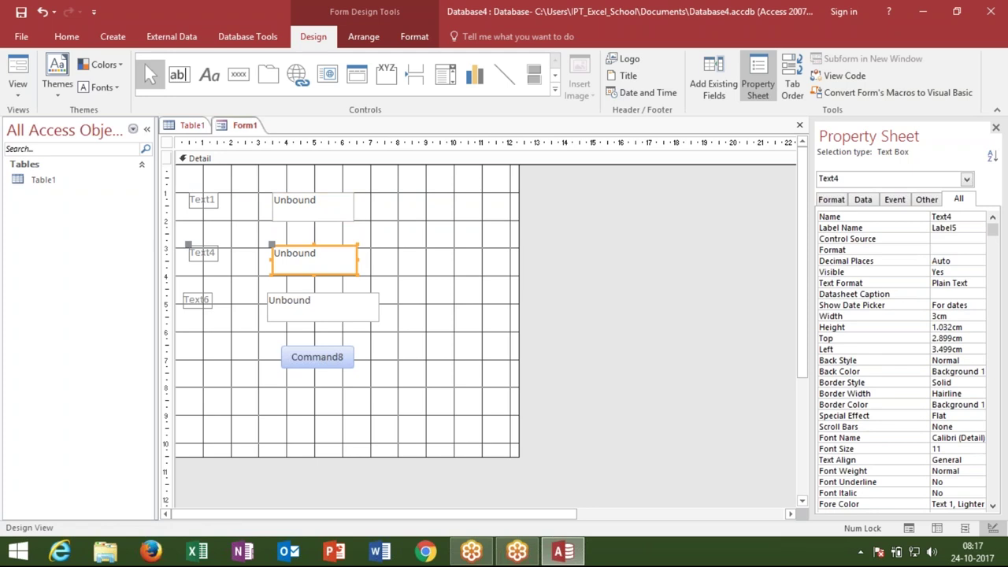
pyautogui.doubleClick(941, 216)
pyautogui.write('V2')
pyautogui.press('Tab')
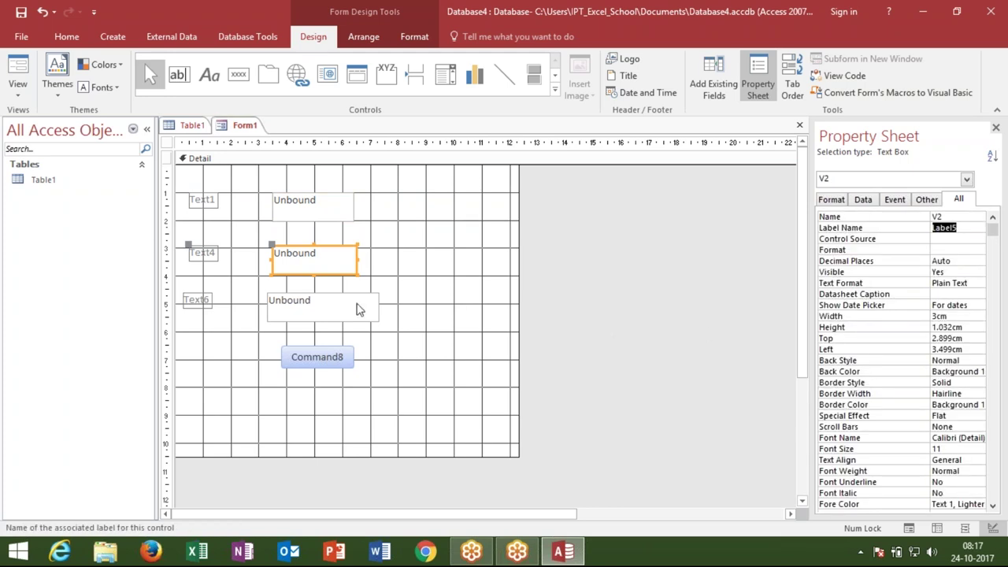
pyautogui.click(362, 307)
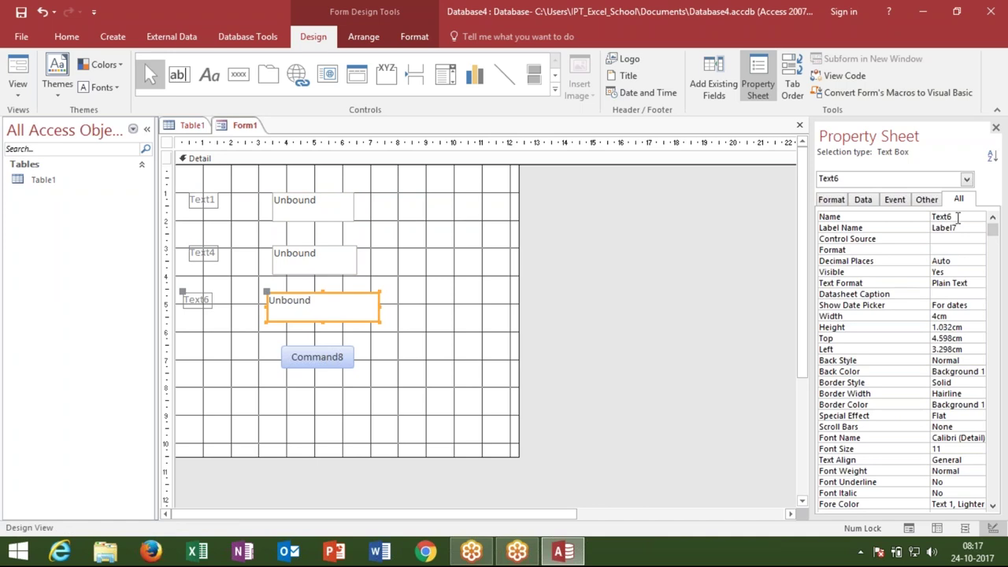
pyautogui.doubleClick(941, 216)
pyautogui.write('RE')
pyautogui.press('Tab')
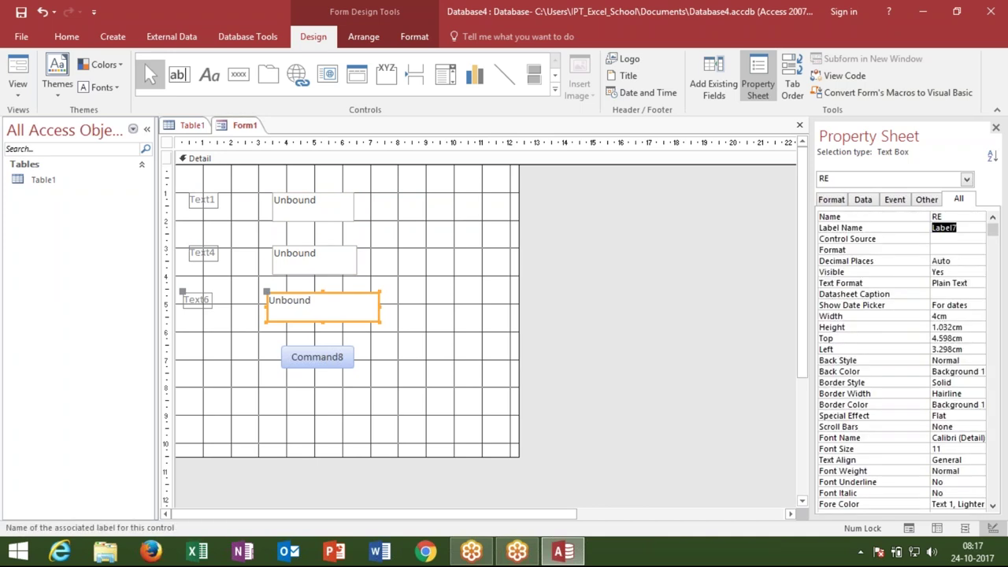
# Nudge the V2 and V1 text boxes slightly lower on the form
pyautogui.click(330, 421)
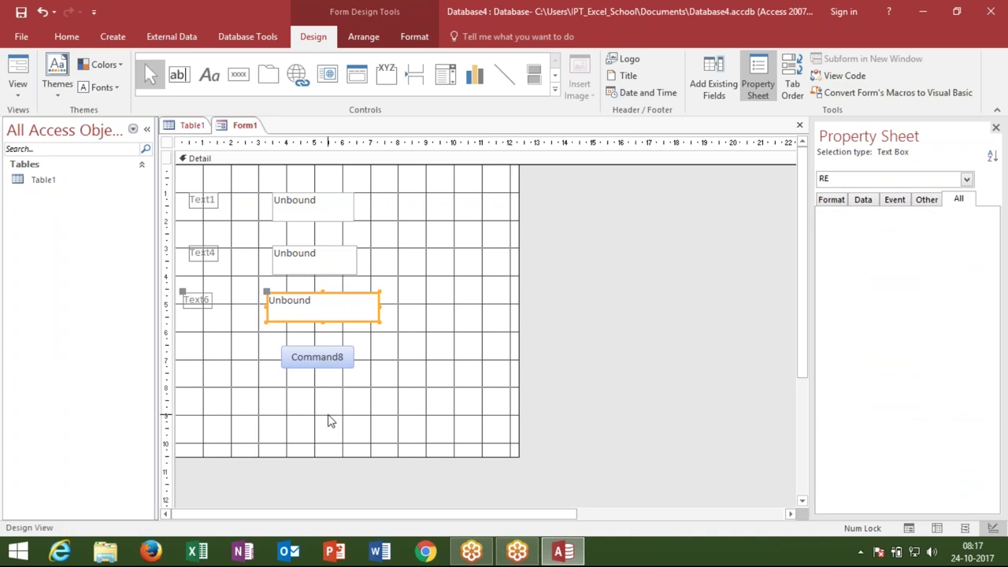
pyautogui.click(338, 311)
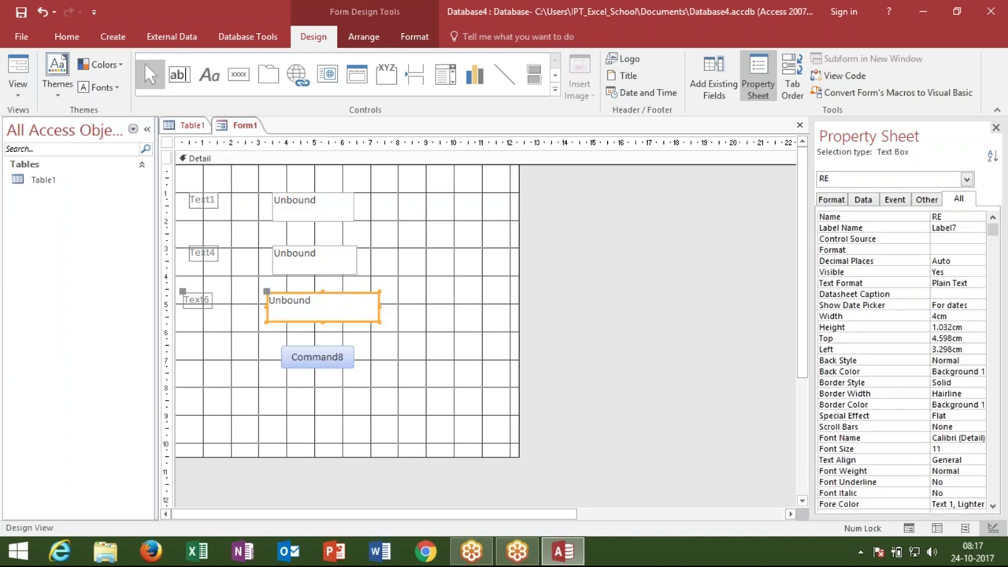
pyautogui.click(330, 272)
pyautogui.click(310, 214)
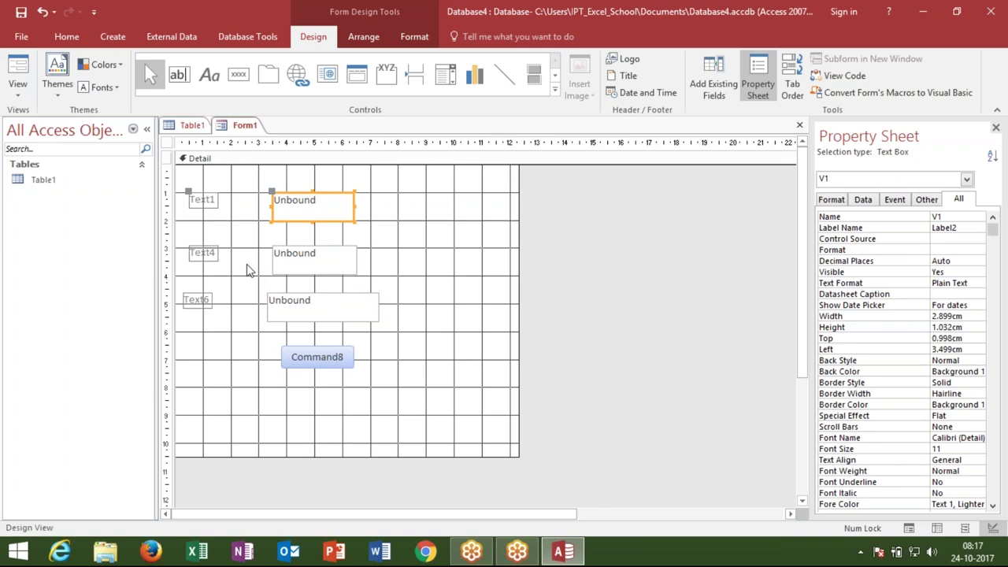
pyautogui.click(269, 303)
pyautogui.click(286, 272)
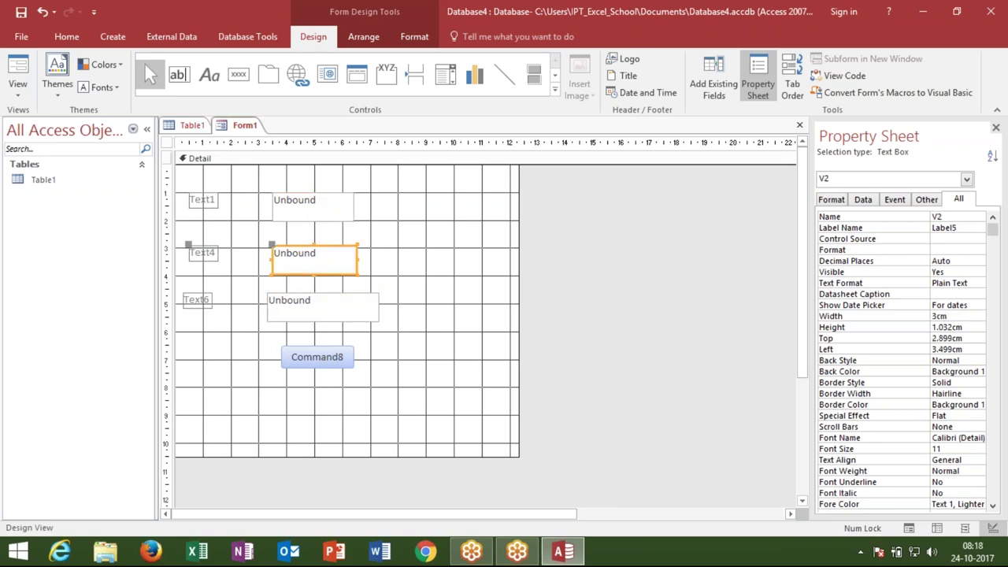
pyautogui.moveTo(283, 281); pyautogui.dragTo(279, 286)
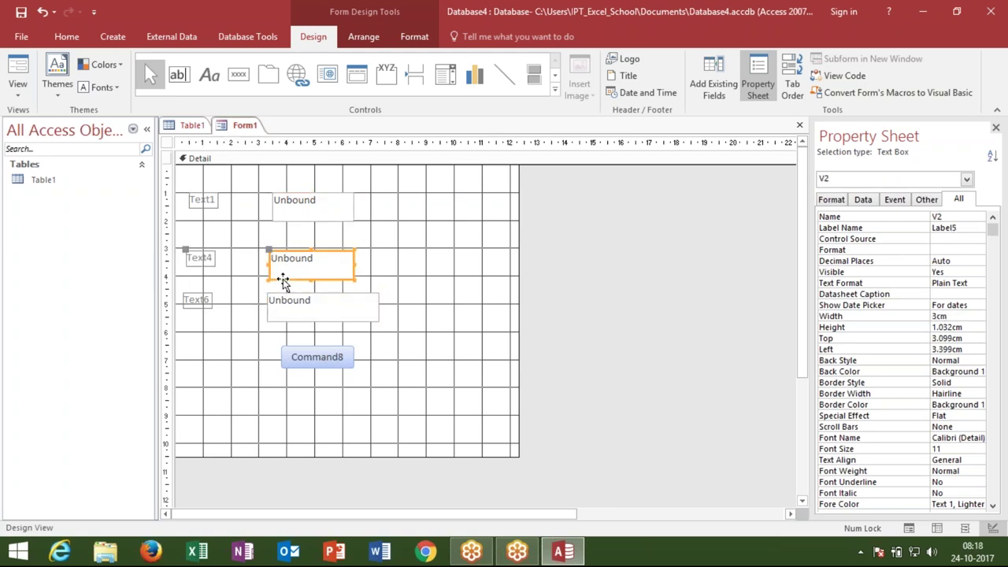
pyautogui.click(302, 228)
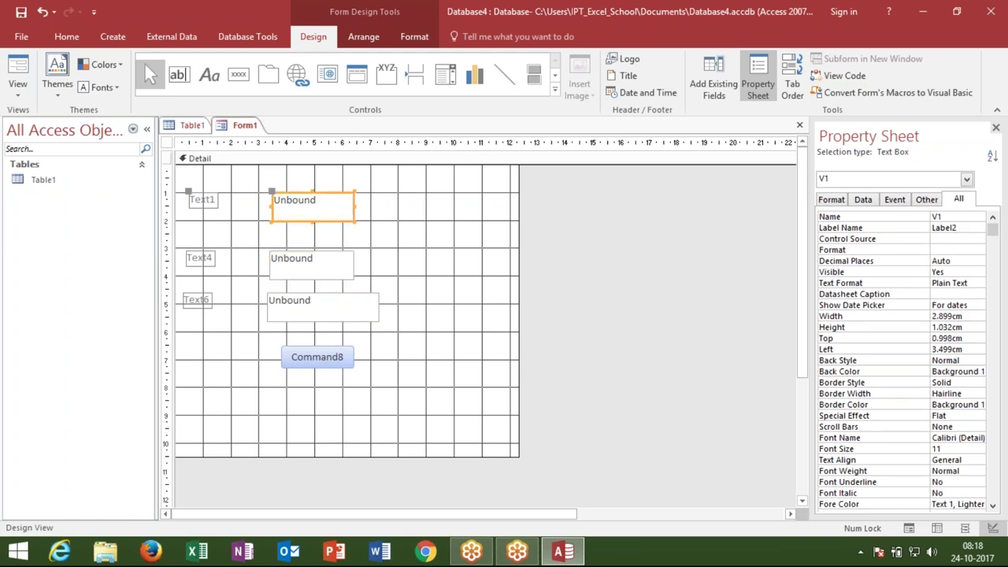
pyautogui.moveTo(299, 222); pyautogui.dragTo(299, 230)
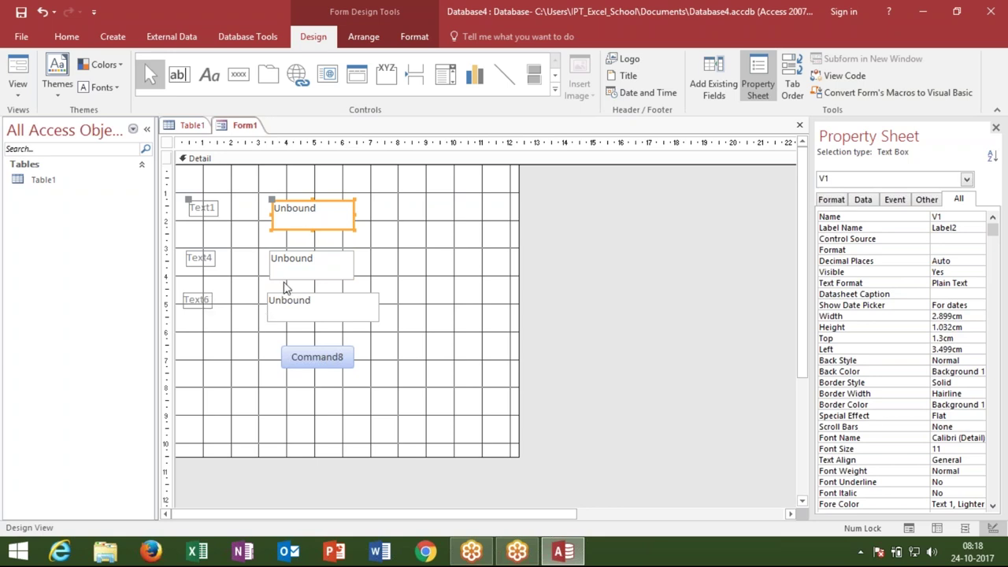
pyautogui.click(282, 276)
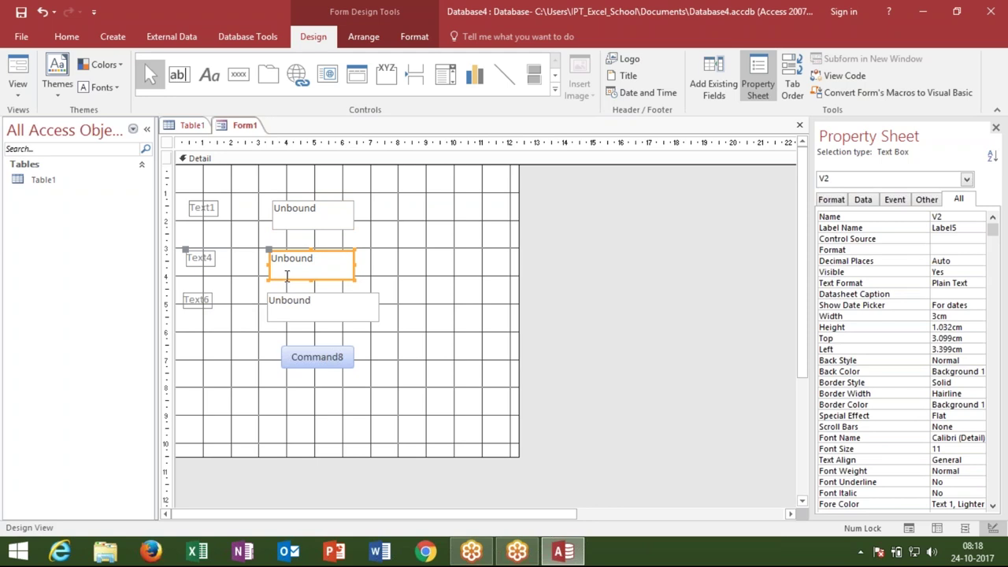
pyautogui.click(288, 313)
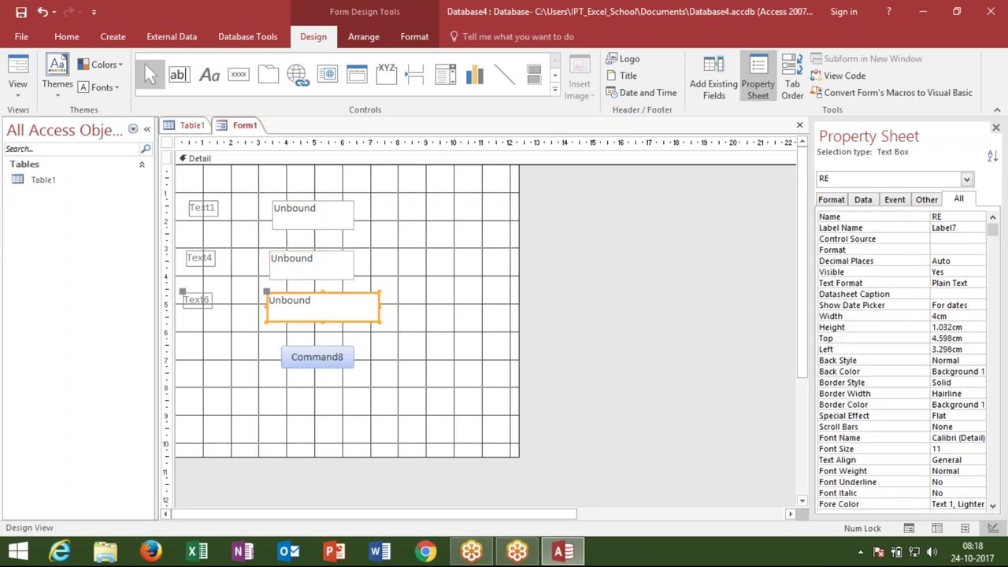
pyautogui.click(255, 364)
pyautogui.click(315, 359)
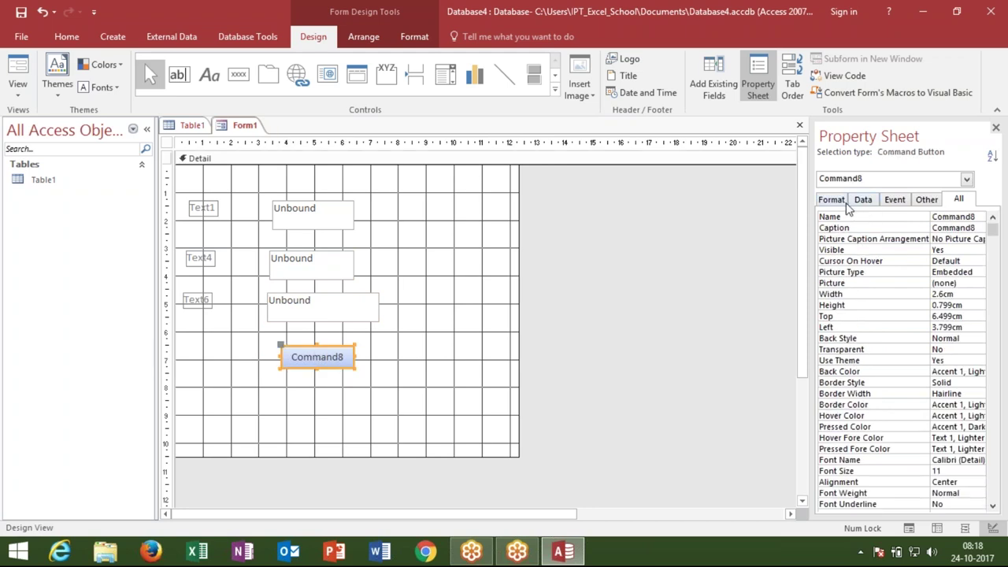
# Give Command8's On Click a Code Builder event procedure, after cancelling Expression Builder
pyautogui.click(908, 203)
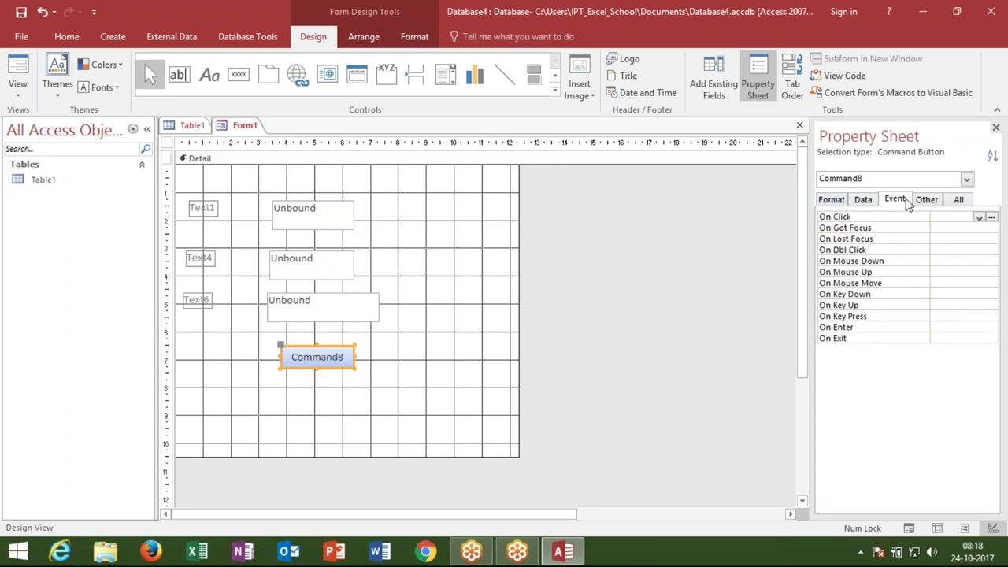
pyautogui.click(991, 217)
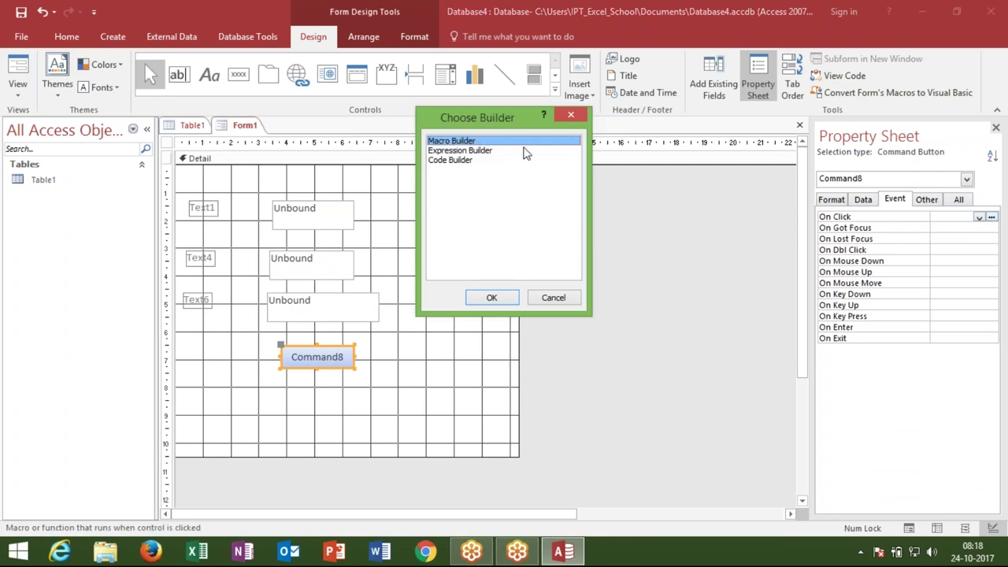
pyautogui.click(486, 151)
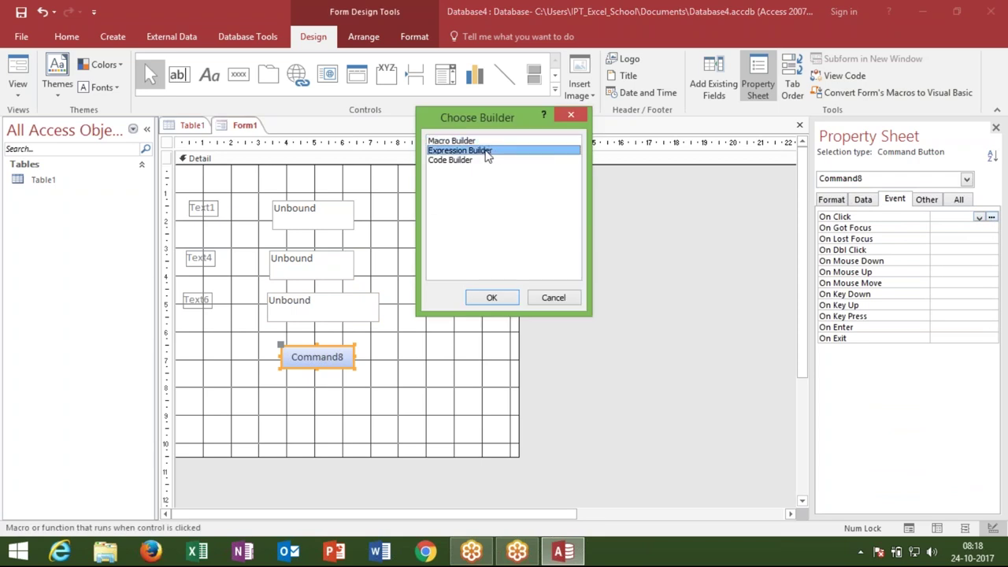
pyautogui.click(489, 299)
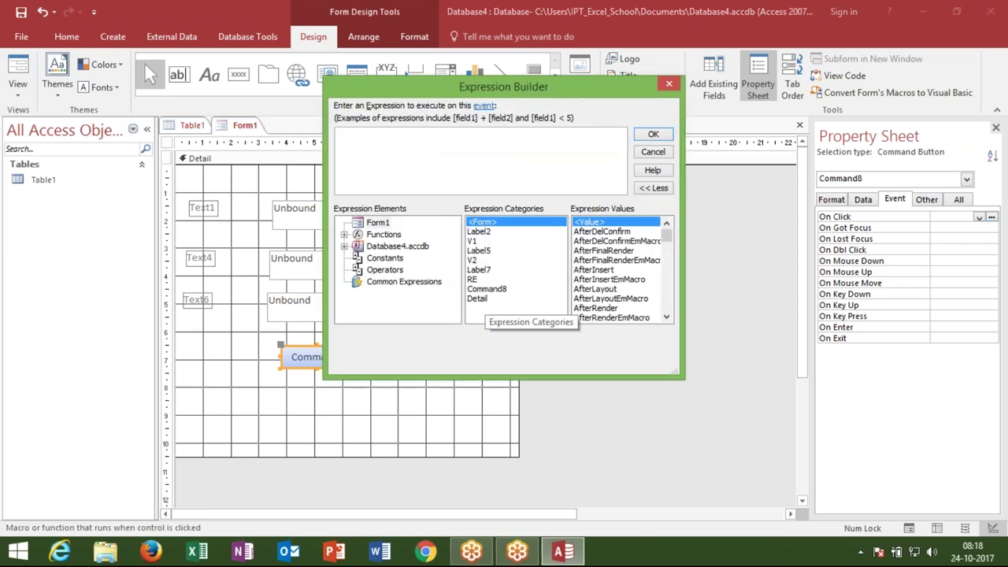
pyautogui.press('Escape')
pyautogui.click(991, 217)
pyautogui.click(480, 160)
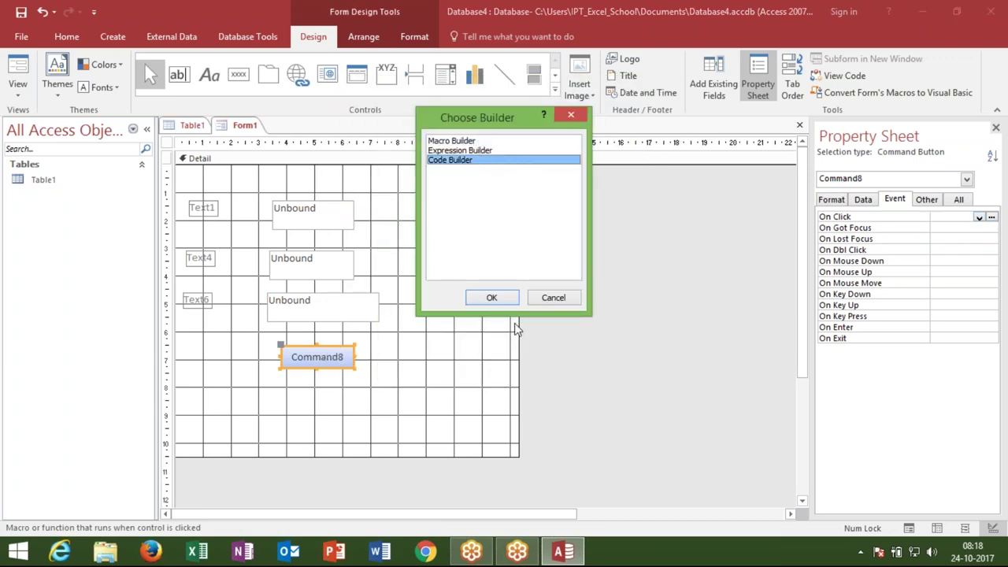
pyautogui.click(502, 300)
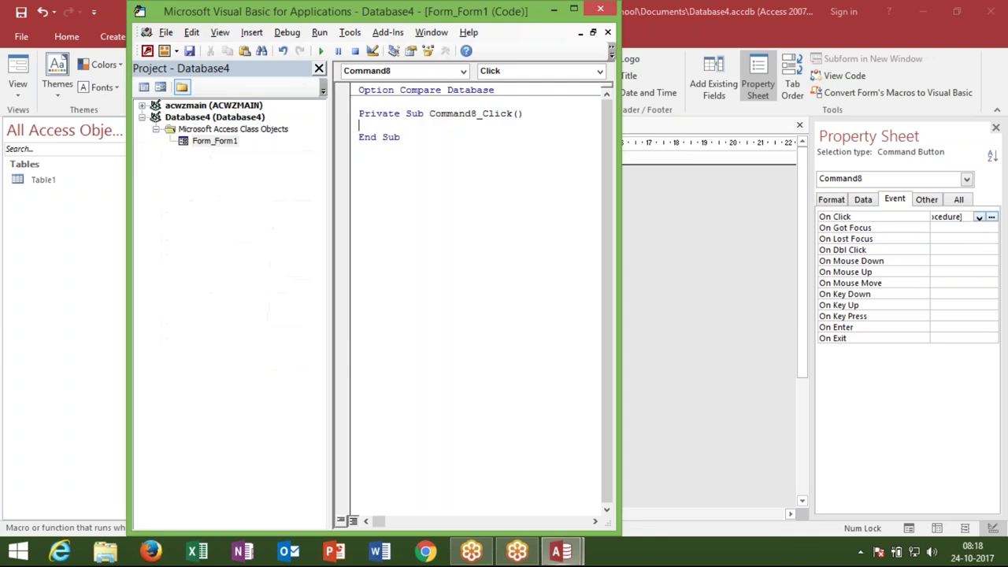
# Bring the VBA editor back, maximize it, and open a blank line in Command8_Click
pyautogui.click(984, 222)
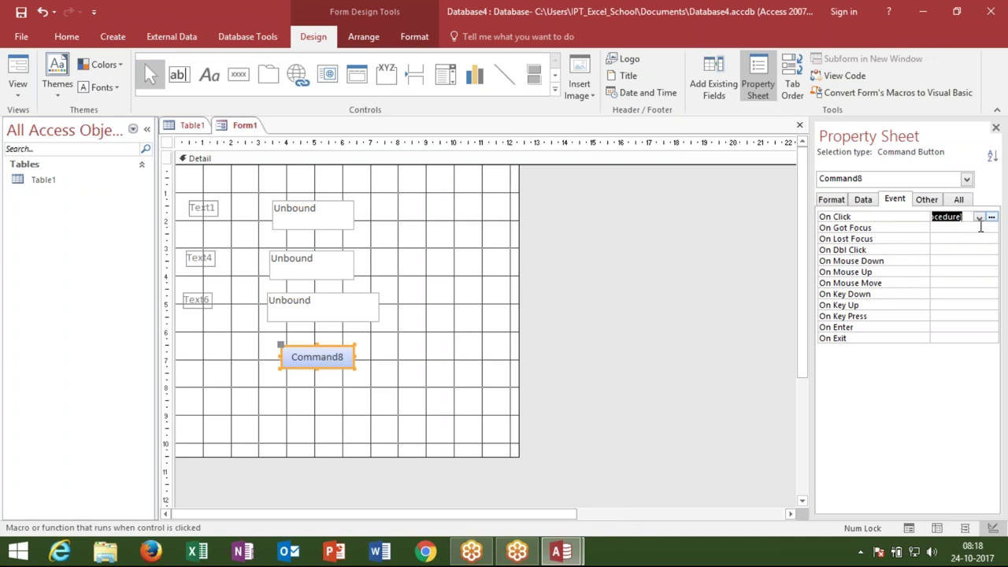
pyautogui.moveTo(567, 556)
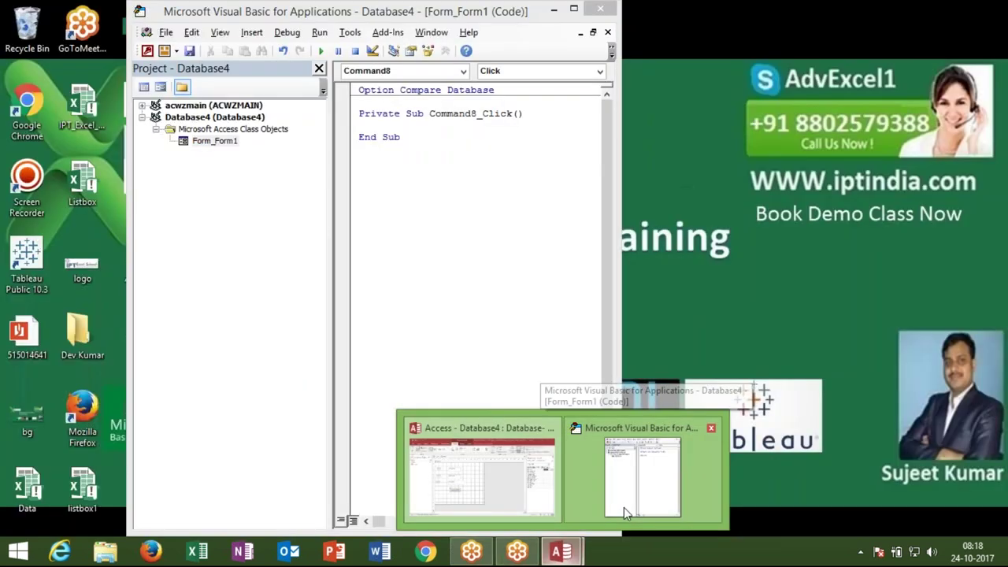
pyautogui.click(624, 507)
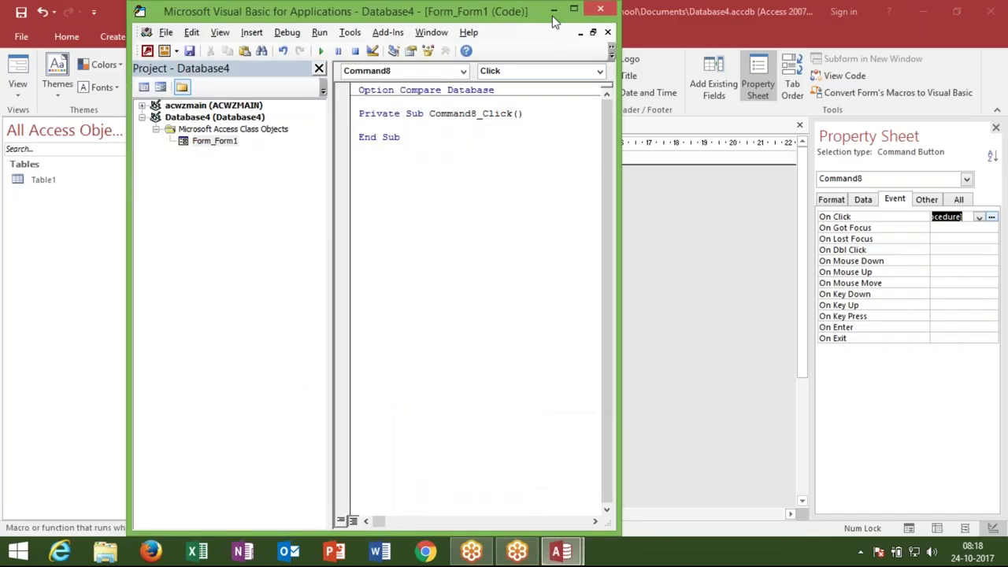
pyautogui.doubleClick(572, 9)
pyautogui.press('Return')
pyautogui.press('Return')
pyautogui.press('Return')
pyautogui.press('Up')
# Enter RE.Value = V1.Value + V2.Value in Command8_Click and return to Access
pyautogui.write('re.v')
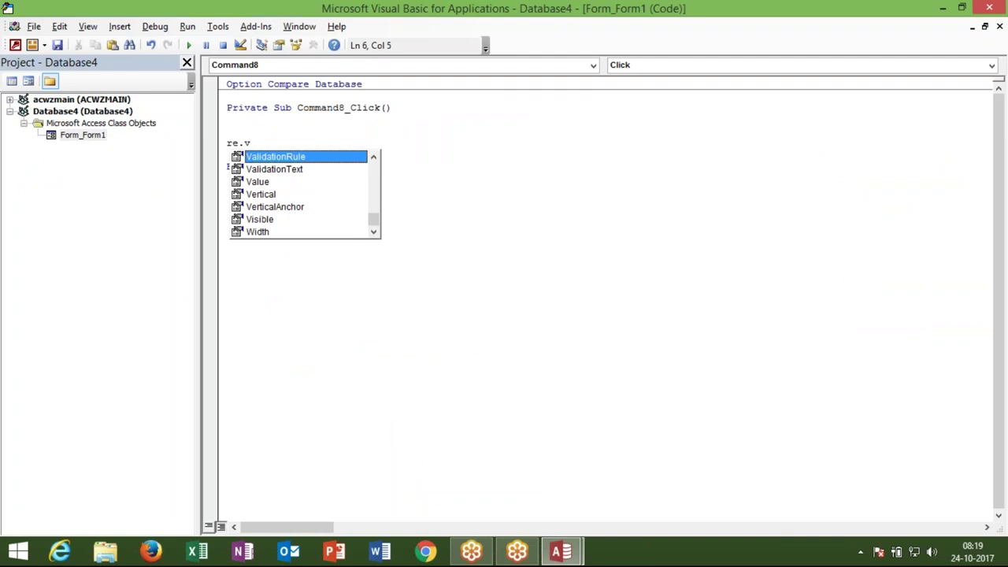
pyautogui.press('Down')
pyautogui.press('Down')
pyautogui.press('Tab')
pyautogui.write('=v1.v')
pyautogui.press('Down')
pyautogui.press('Down')
pyautogui.write('+v2.v')
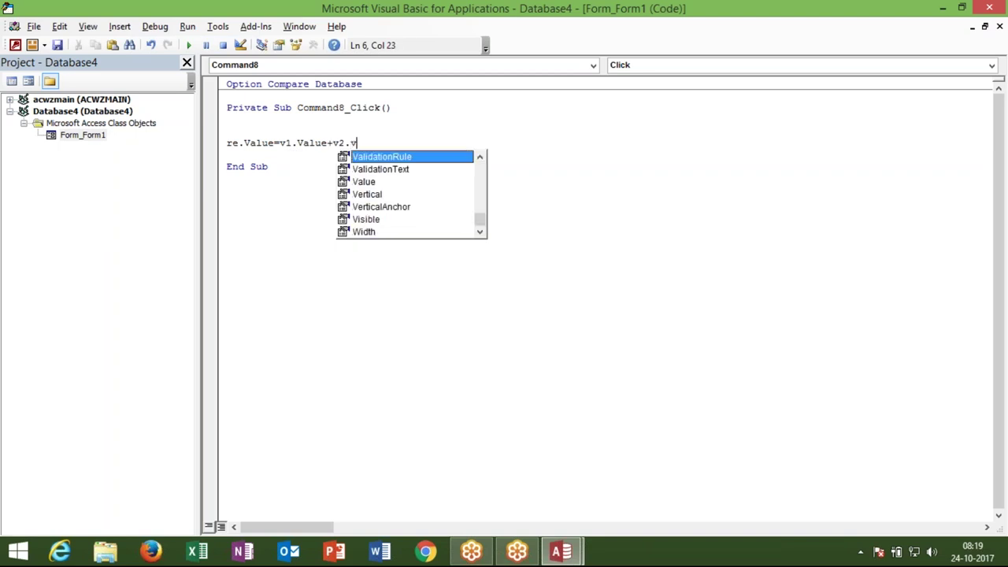
pyautogui.press('Down')
pyautogui.press('Down')
pyautogui.press('Tab')
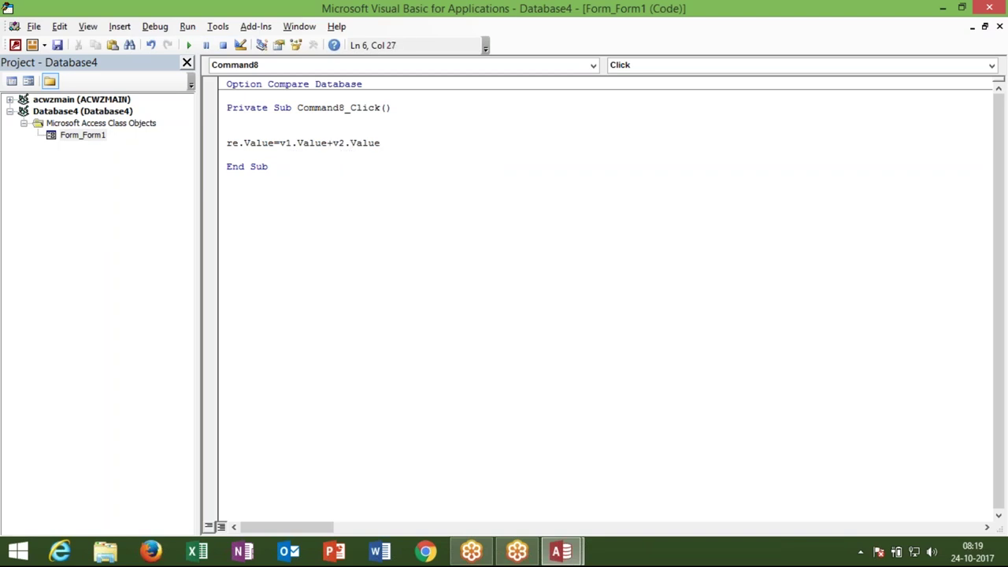
pyautogui.press('Return')
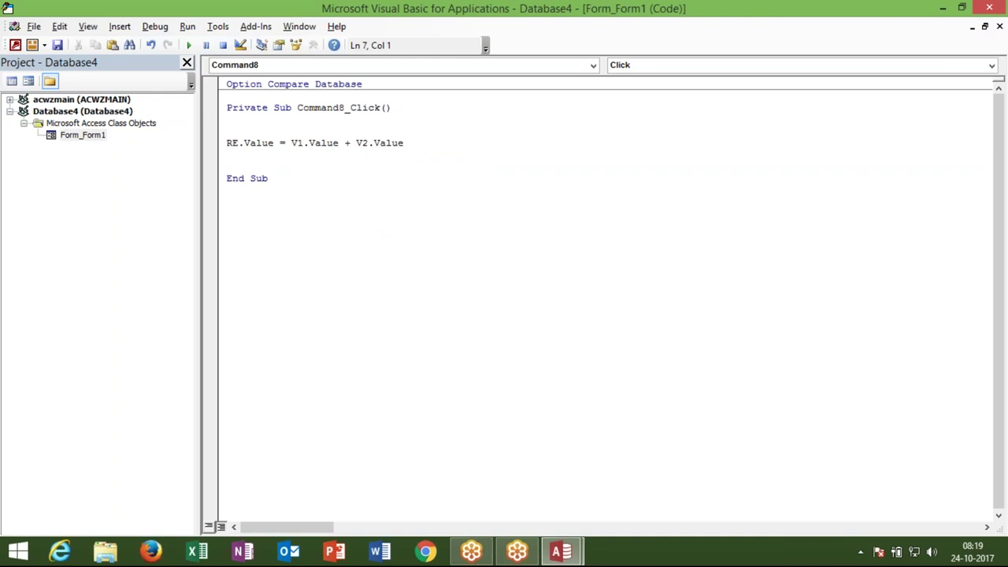
pyautogui.hotkey('alt', 'F11')
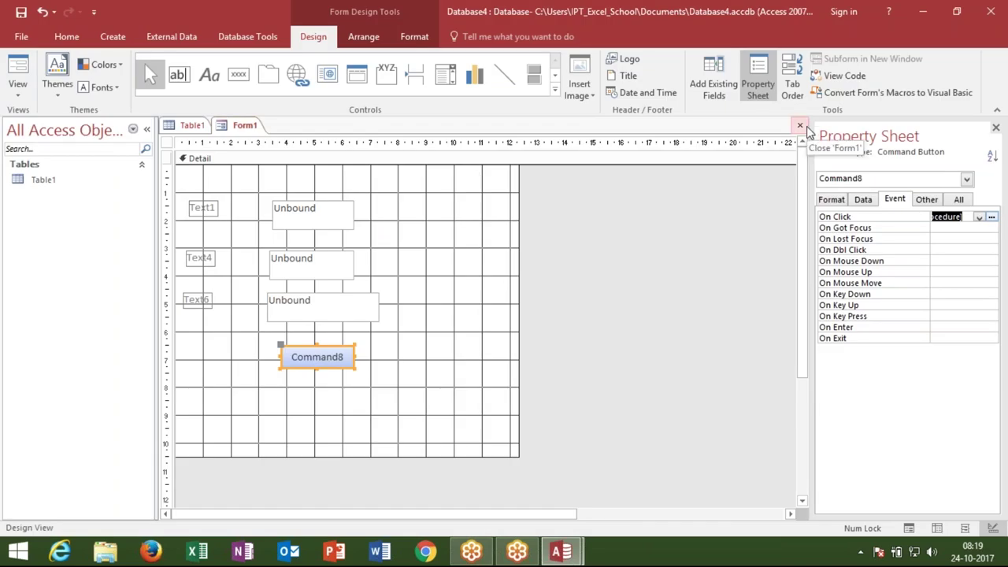
# Close the form design, saving it as Form1
pyautogui.click(799, 124)
pyautogui.click(461, 313)
pyautogui.click(506, 220)
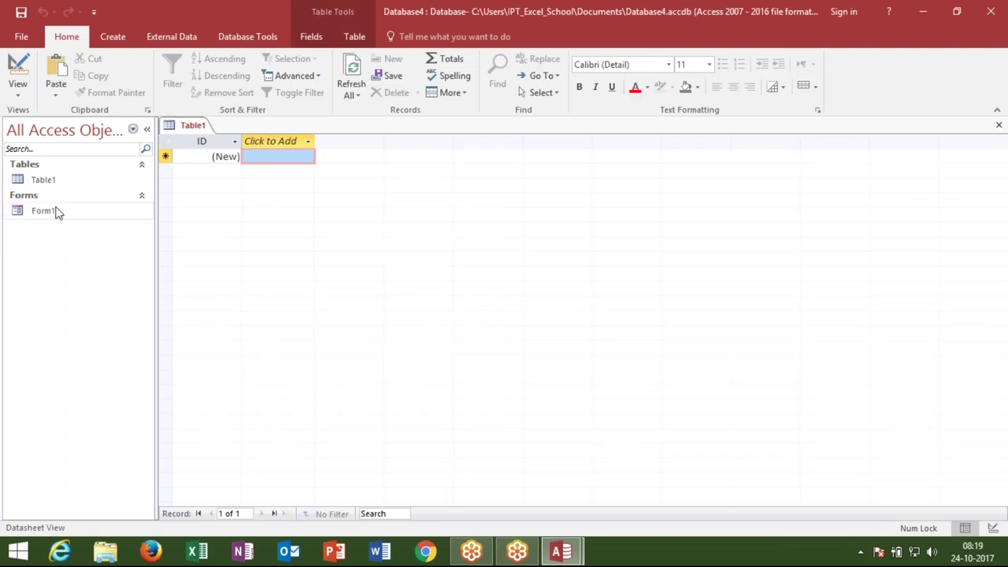
# Run Form1 with 25 and 63, getting 2563 from Command8, then close it
pyautogui.doubleClick(55, 216)
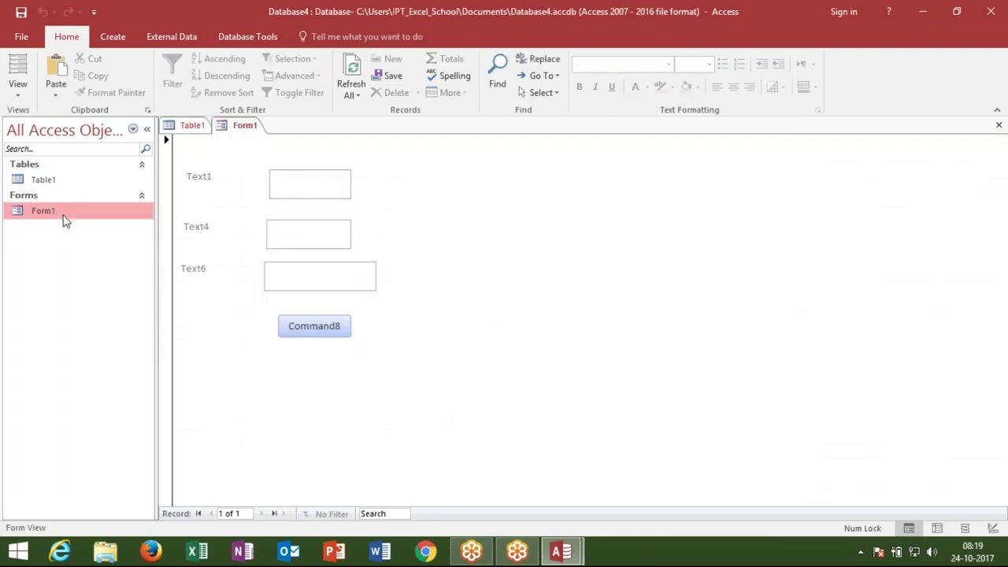
pyautogui.write('25')
pyautogui.press('Tab')
pyautogui.write('63')
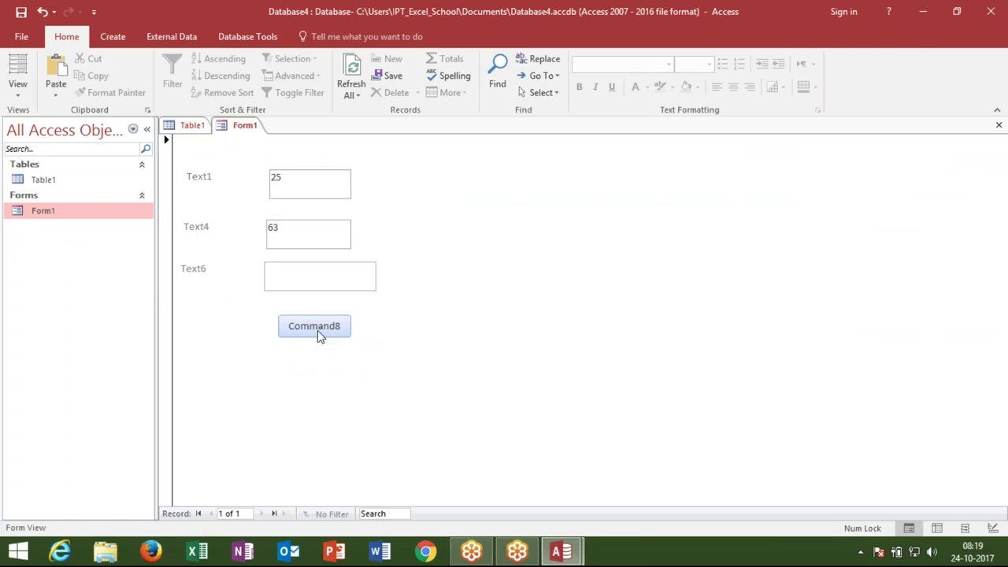
pyautogui.click(320, 336)
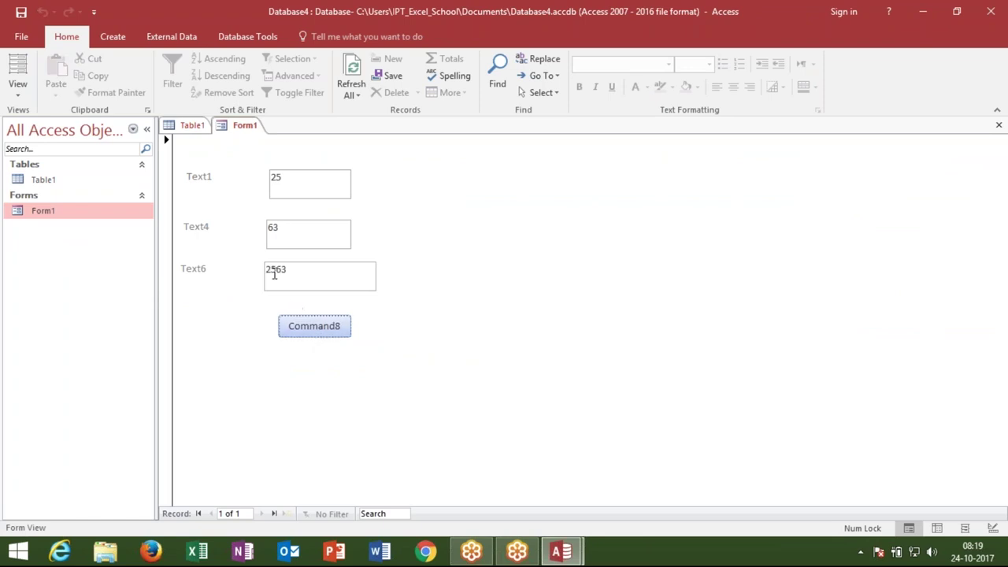
pyautogui.click(277, 271)
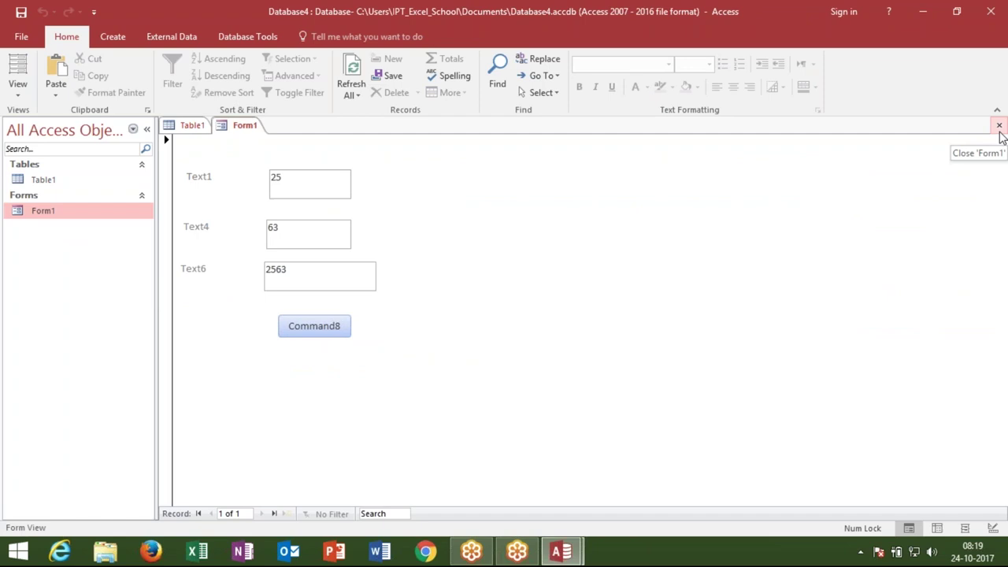
pyautogui.click(999, 125)
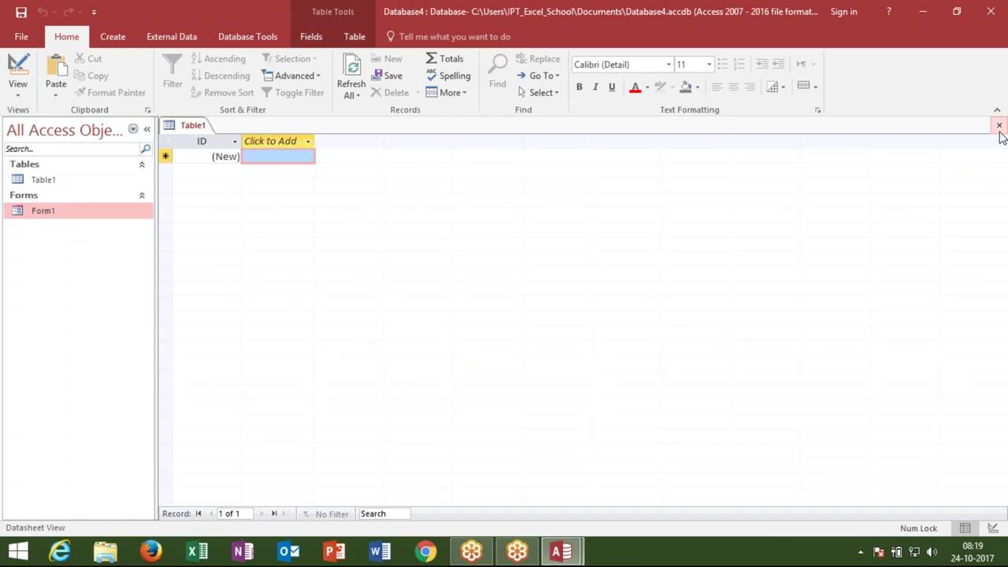
# Open Form1 in Design view and check V1's Text Format, leaving it Plain Text
pyautogui.hotkey('alt', 'F11')
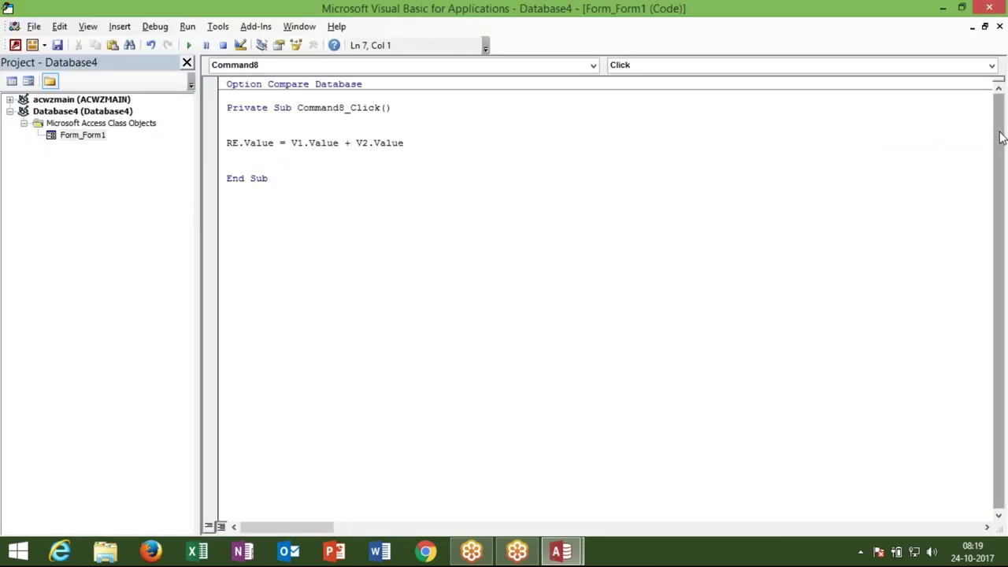
pyautogui.hotkey('alt', 'F11')
pyautogui.rightClick(106, 213)
pyautogui.click(147, 257)
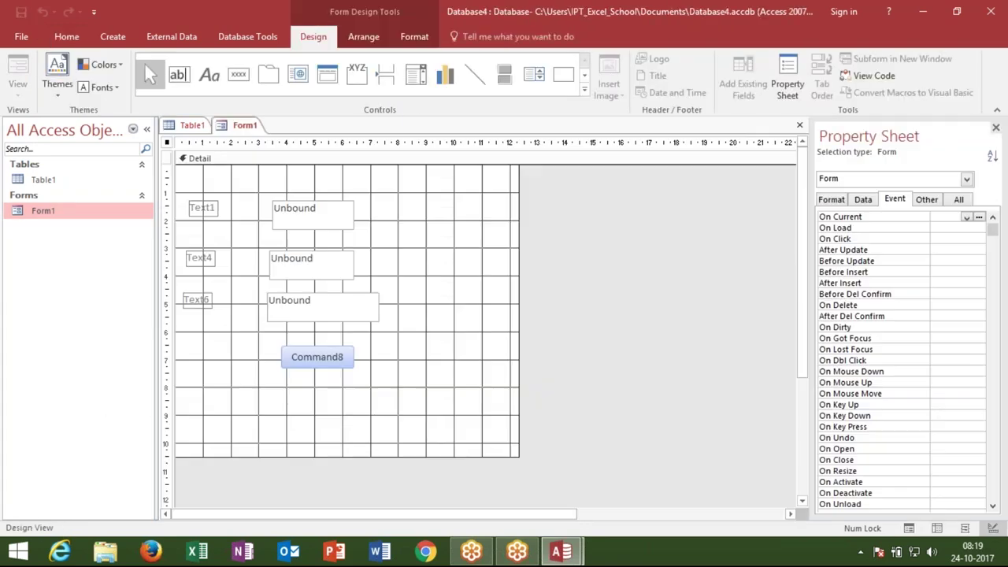
pyautogui.click(303, 239)
pyautogui.click(304, 227)
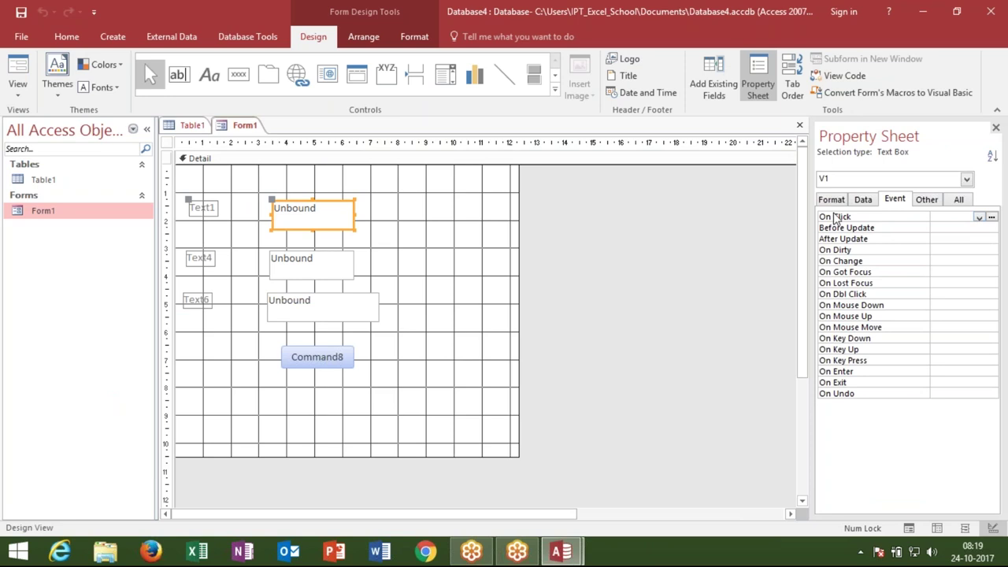
pyautogui.click(869, 201)
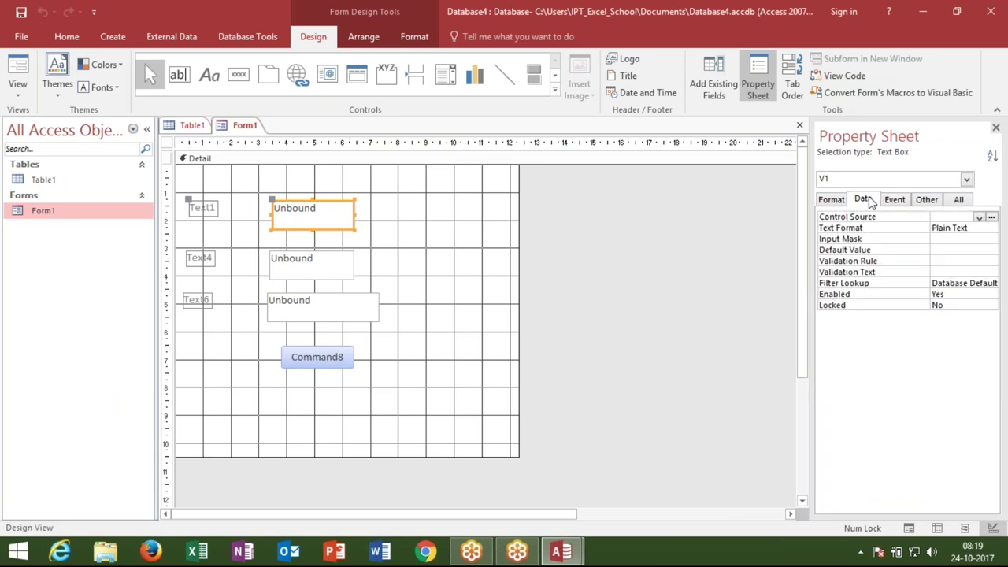
pyautogui.click(883, 229)
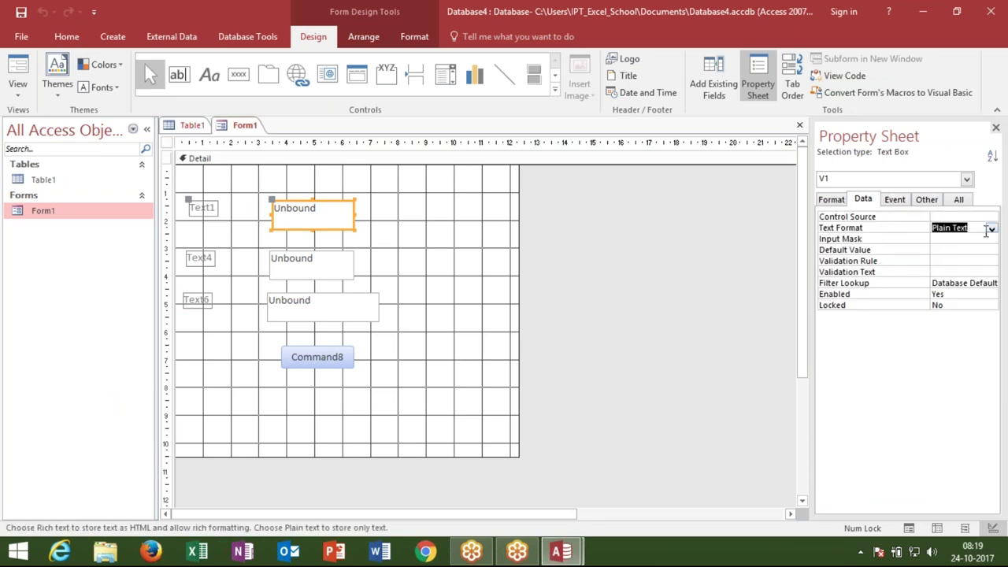
pyautogui.click(991, 229)
pyautogui.click(990, 229)
# Set the Format of V1, V2 and RE to General Number
pyautogui.click(826, 201)
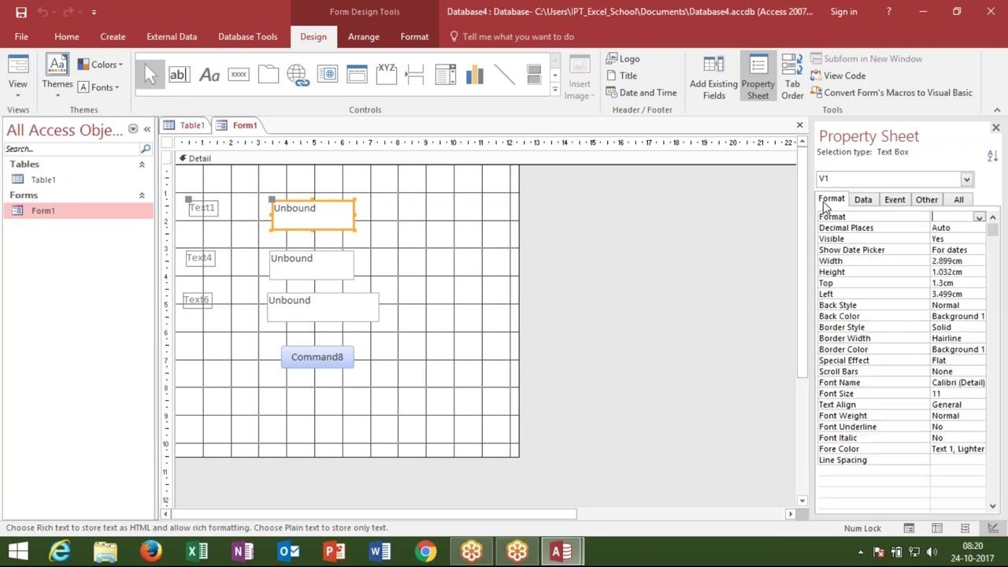
pyautogui.click(895, 227)
pyautogui.click(979, 216)
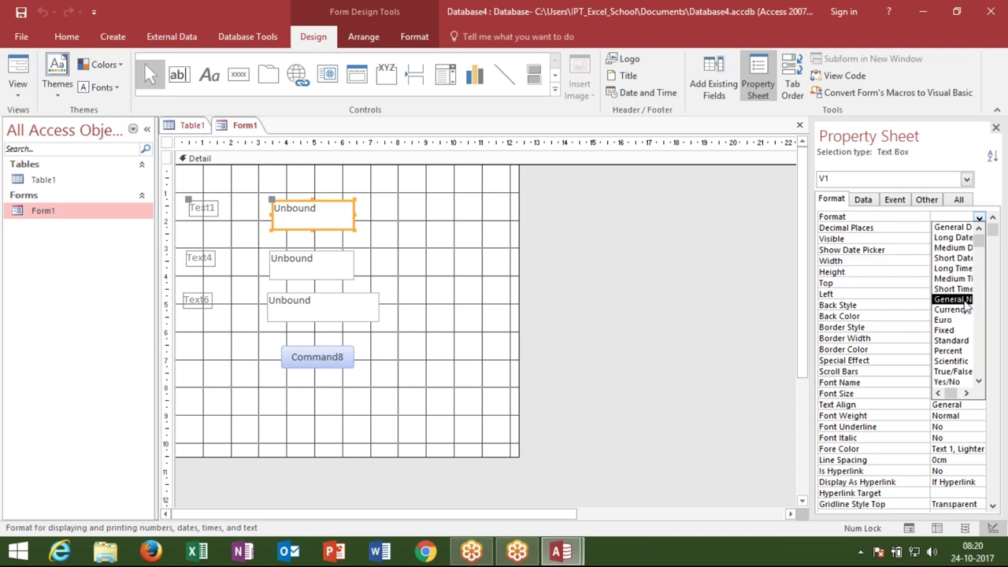
pyautogui.click(965, 301)
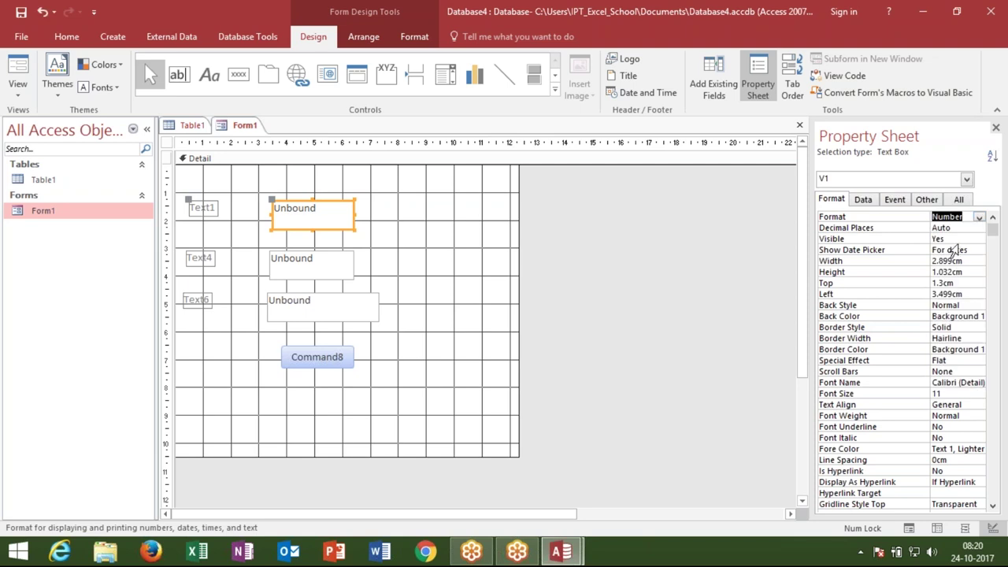
pyautogui.click(317, 272)
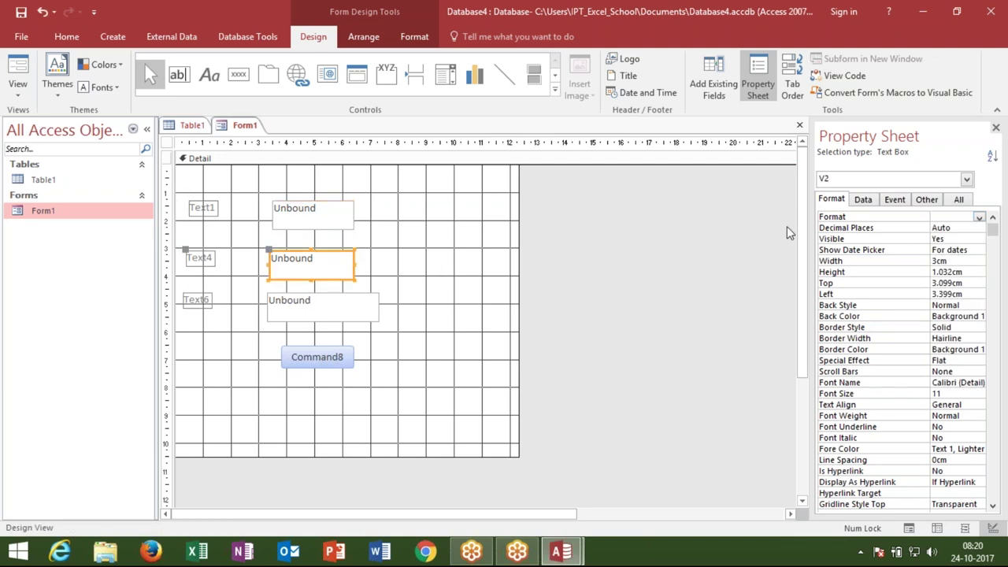
pyautogui.click(978, 217)
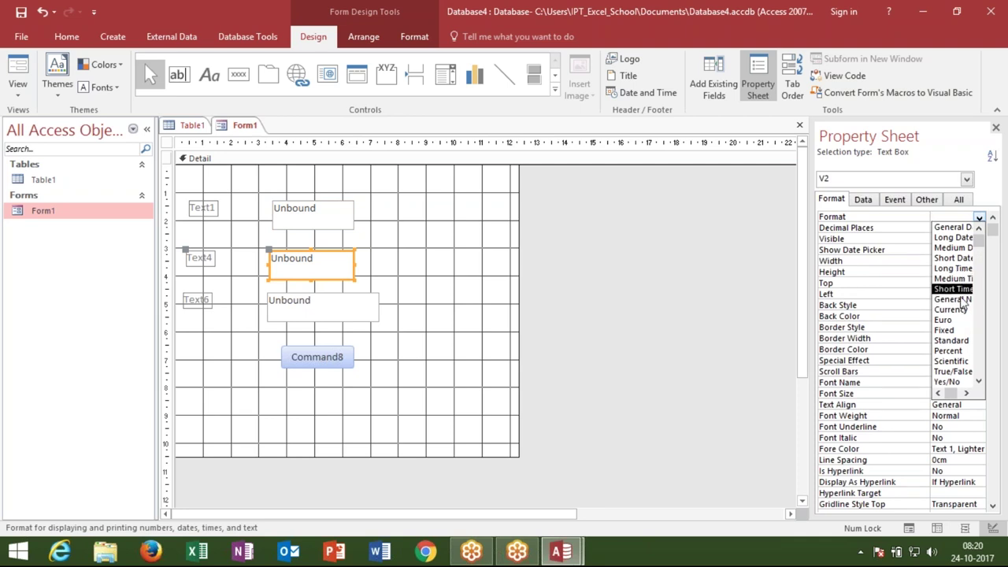
pyautogui.click(953, 299)
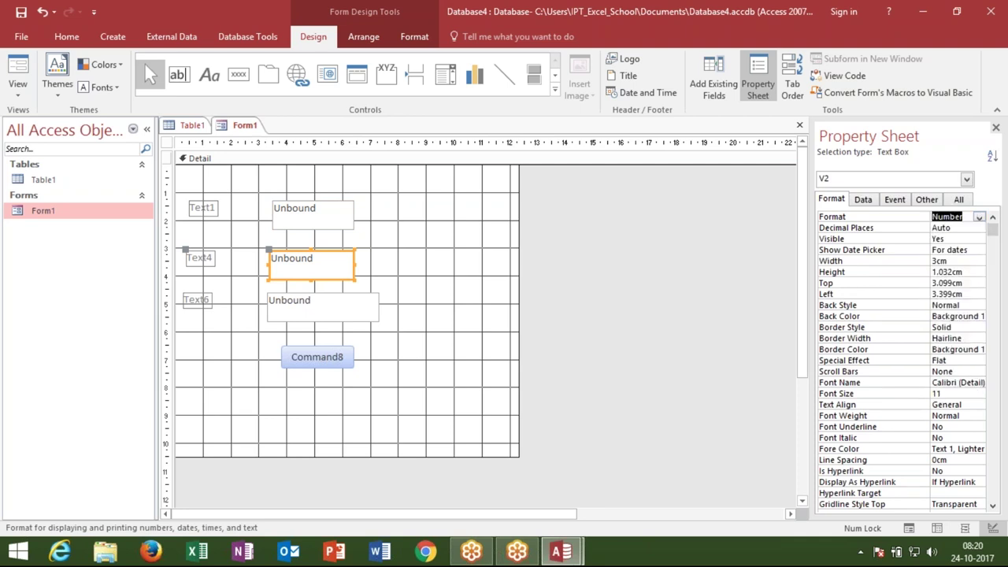
pyautogui.click(472, 352)
pyautogui.click(373, 307)
pyautogui.click(978, 217)
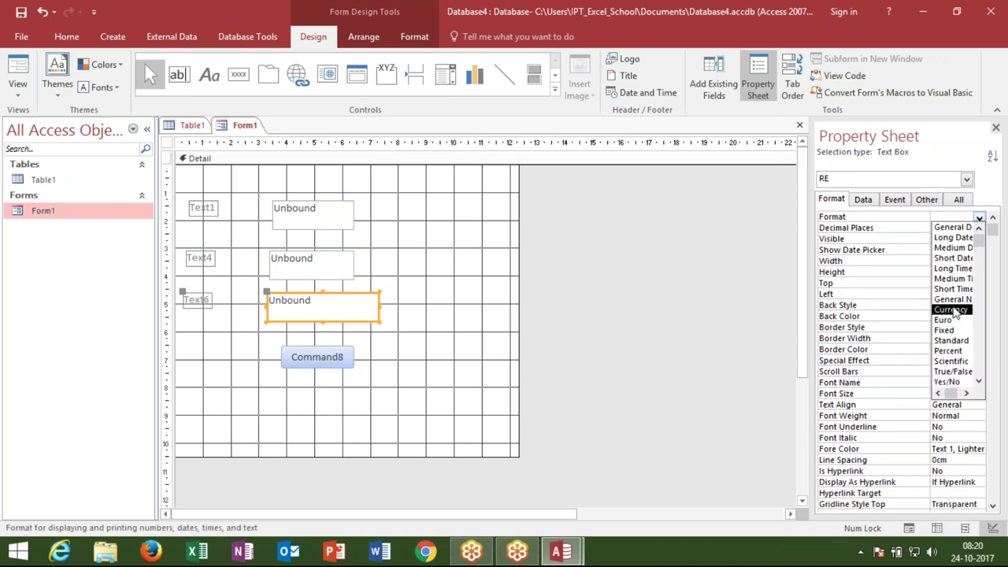
pyautogui.click(953, 299)
pyautogui.click(434, 260)
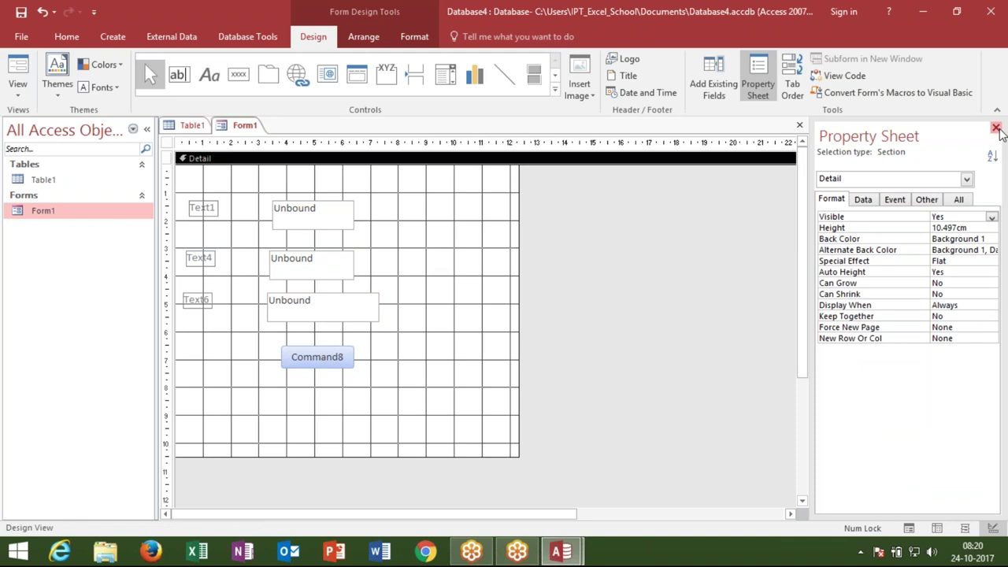
# Close the Property Sheet and save Form1's design changes
pyautogui.click(995, 129)
pyautogui.click(999, 126)
pyautogui.click(470, 321)
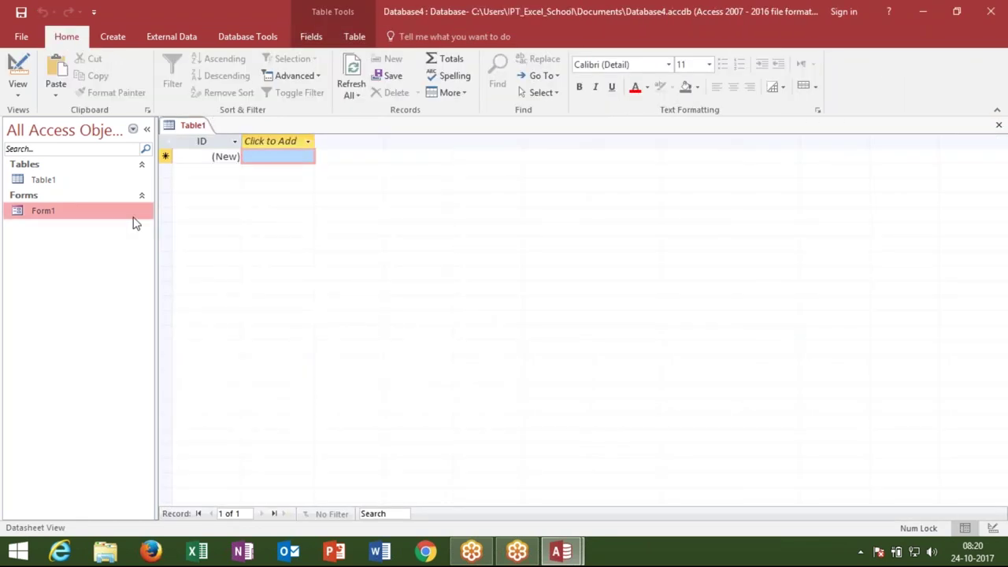
# Run Form1 with 25 and 25, confirm the result 50, then close it
pyautogui.doubleClick(119, 214)
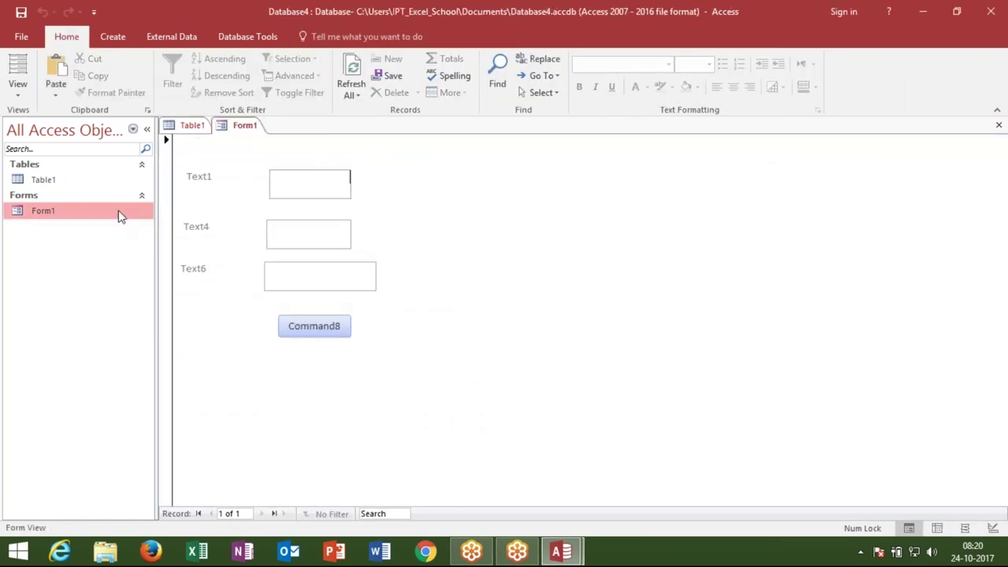
pyautogui.click(310, 184)
pyautogui.write('25')
pyautogui.click(312, 245)
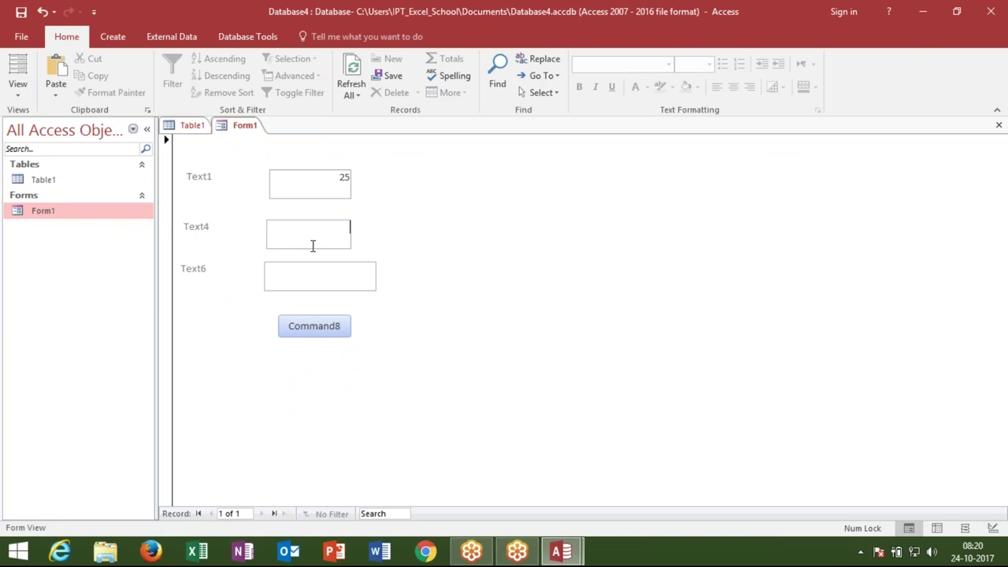
pyautogui.write('25')
pyautogui.click(313, 329)
pyautogui.doubleClick(369, 270)
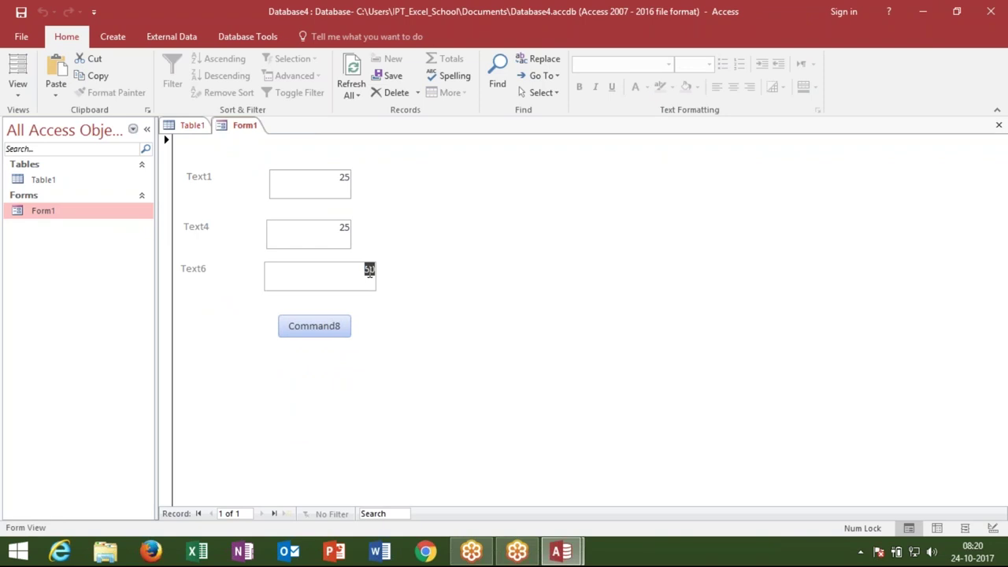
pyautogui.click(997, 127)
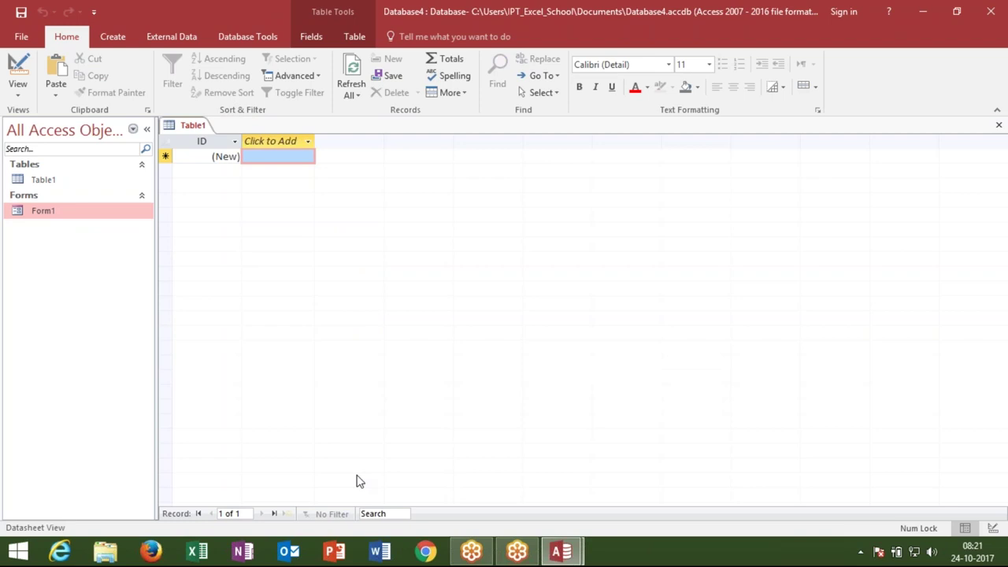
# Return to the VBA editor and open a blank line above the sum line
pyautogui.click(556, 553)
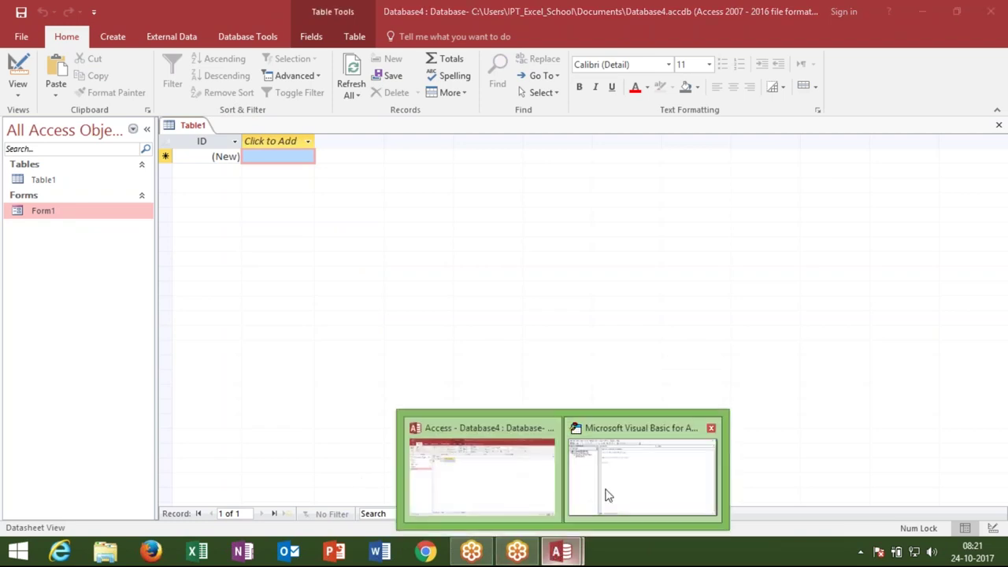
pyautogui.click(603, 492)
pyautogui.click(245, 127)
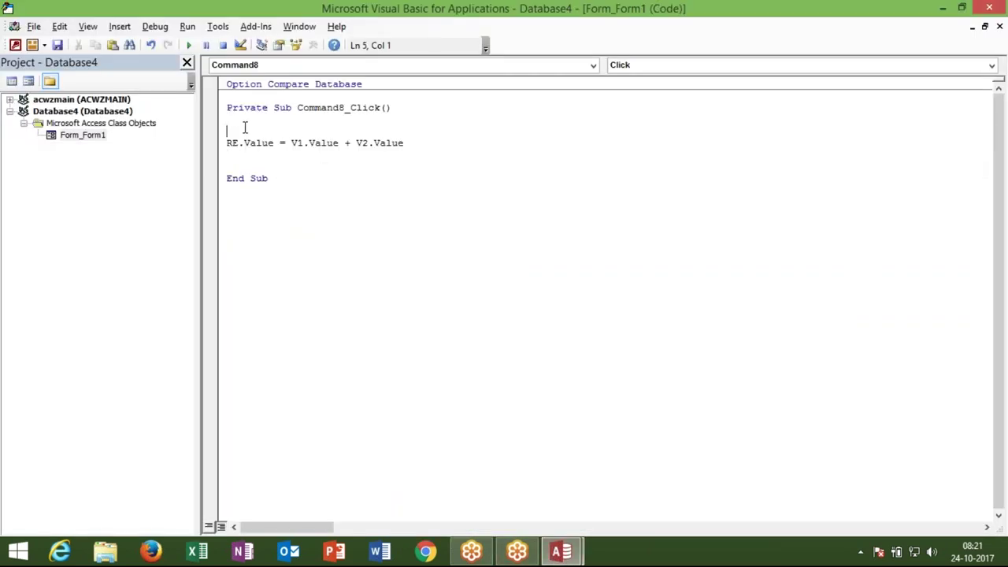
pyautogui.press('Return')
pyautogui.press('Return')
pyautogui.press('Up')
pyautogui.press('Up')
# Declare Dim r, v, l As Long and begin an r=v1.v assignment below it
pyautogui.write('dim r')
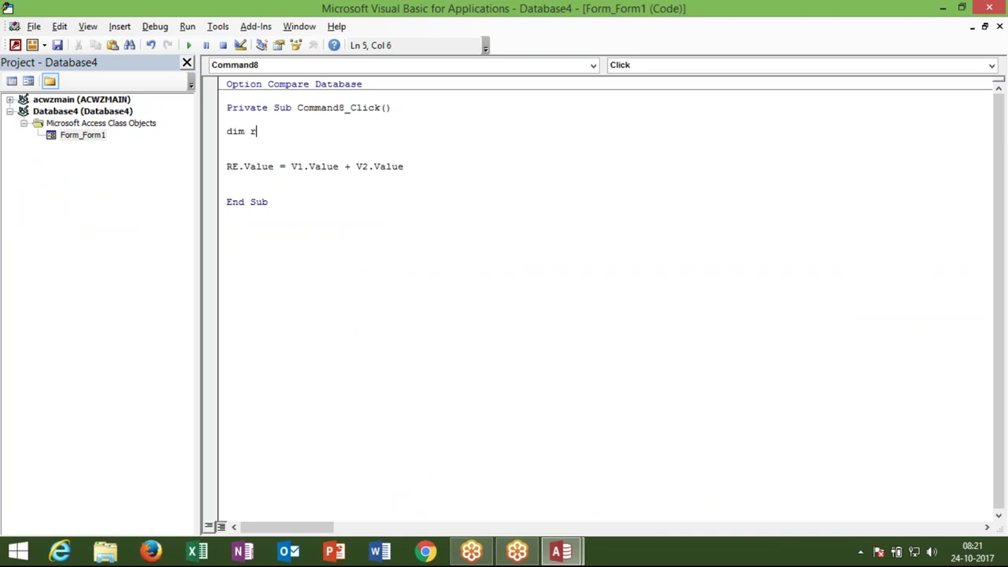
pyautogui.press('BackSpace')
pyautogui.press('BackSpace')
pyautogui.write('r,v,l as')
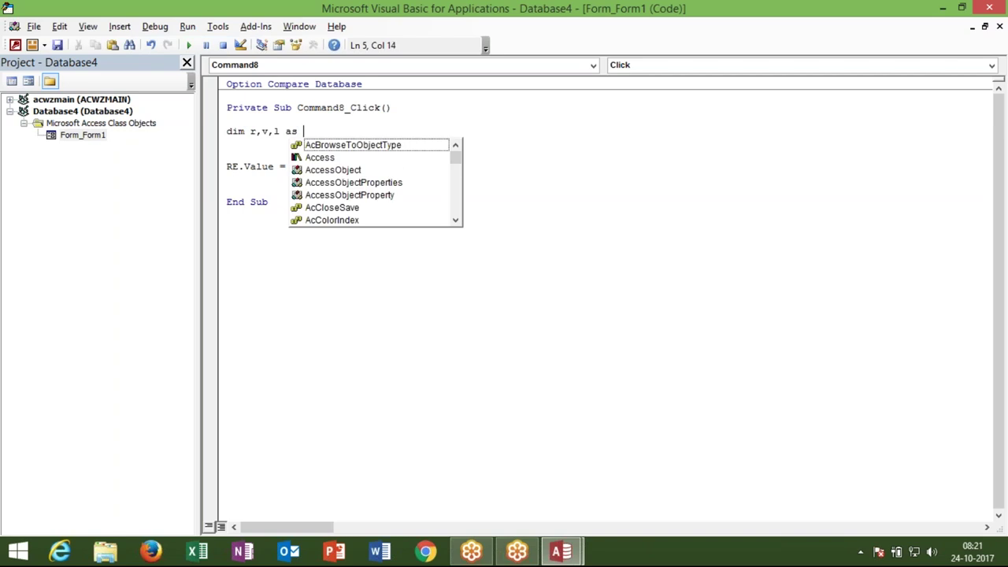
pyautogui.write(' lo')
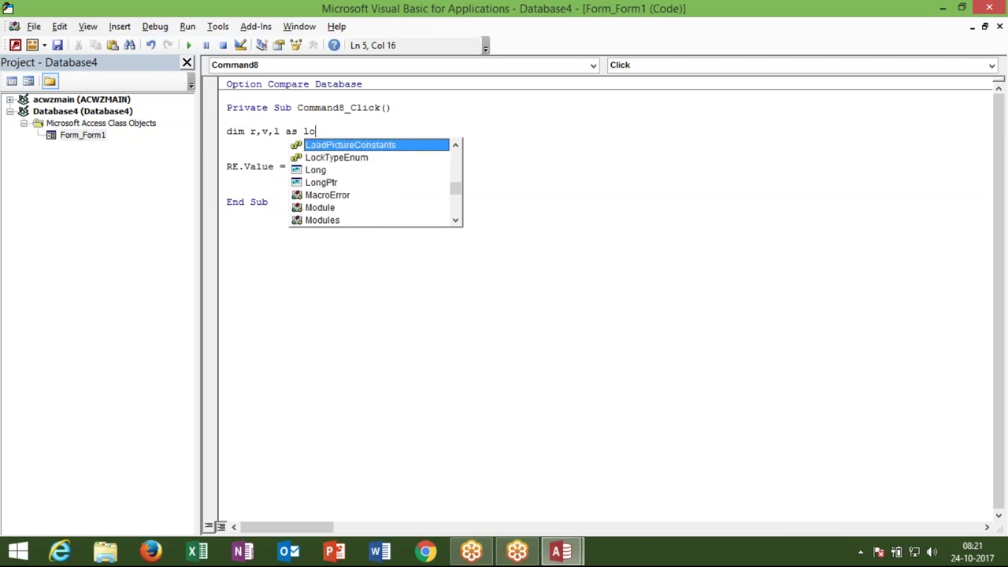
pyautogui.write('n')
pyautogui.press('Tab')
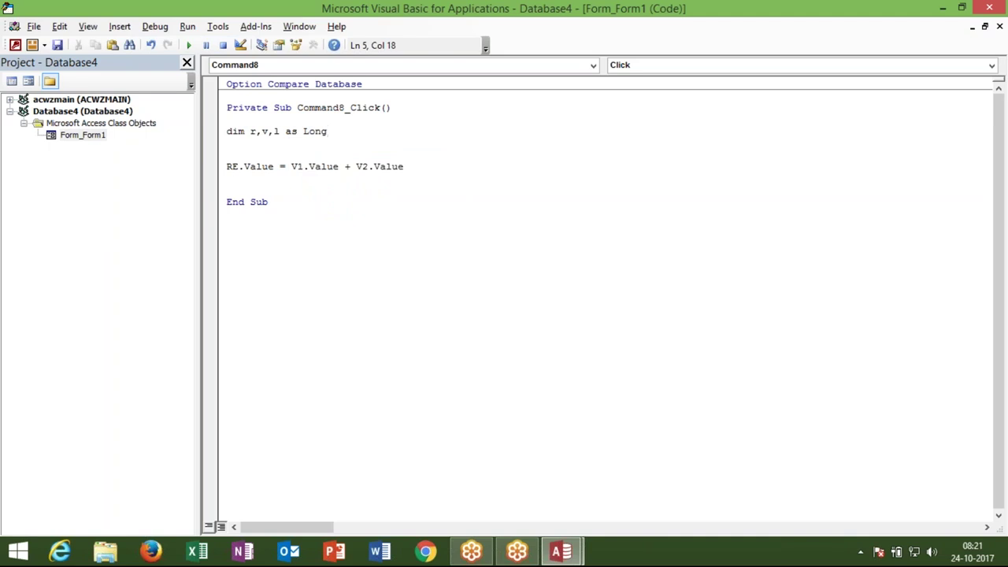
pyautogui.press('Return')
pyautogui.press('Return')
pyautogui.write('r=')
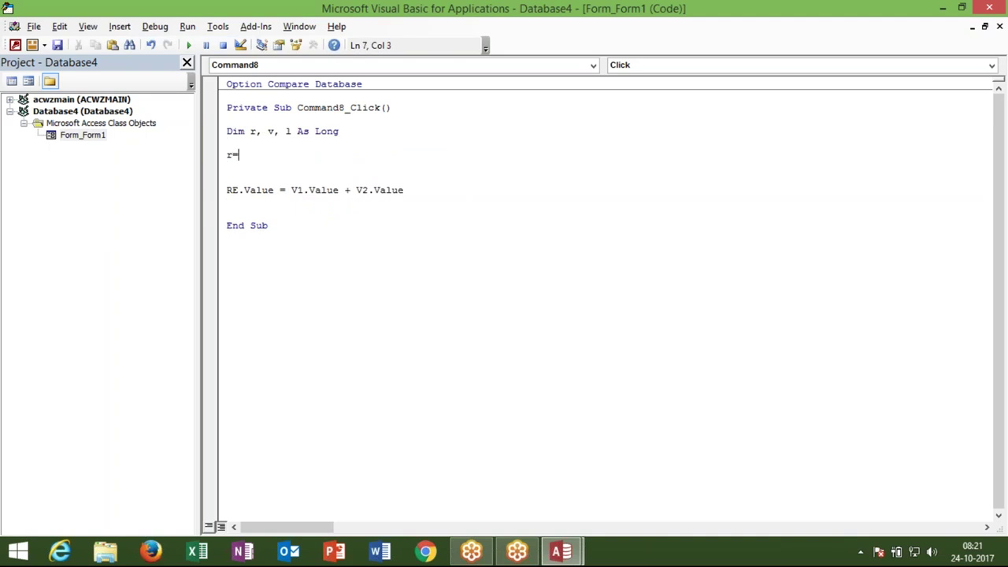
pyautogui.write('v1.v')
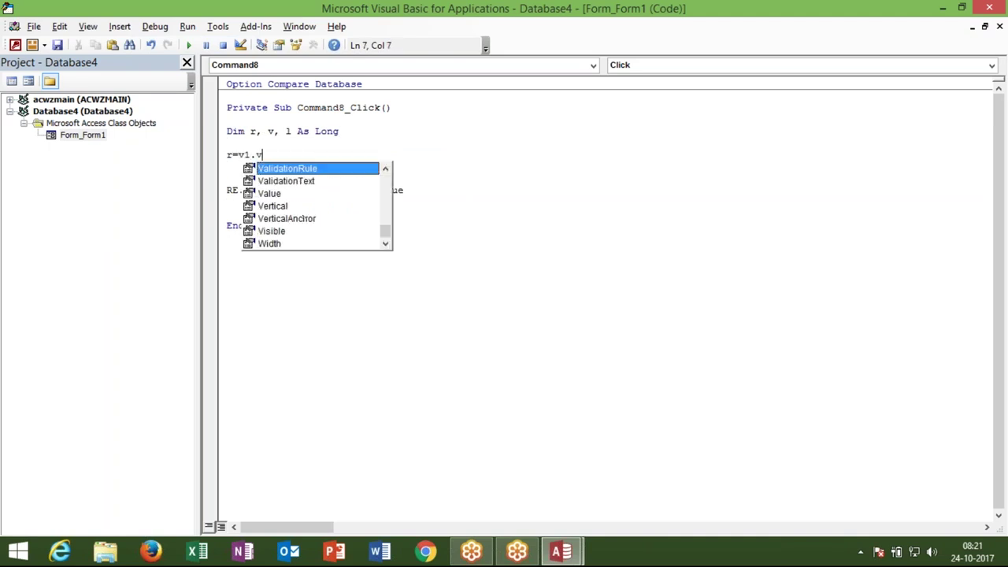
# Complete the lines r = V1.Value and v = V2.Value in Command8_Click
pyautogui.click(236, 166)
pyautogui.press('BackSpace')
pyautogui.press('BackSpace')
pyautogui.press('BackSpace')
pyautogui.write('.va')
pyautogui.press('Tab')
pyautogui.press('Return')
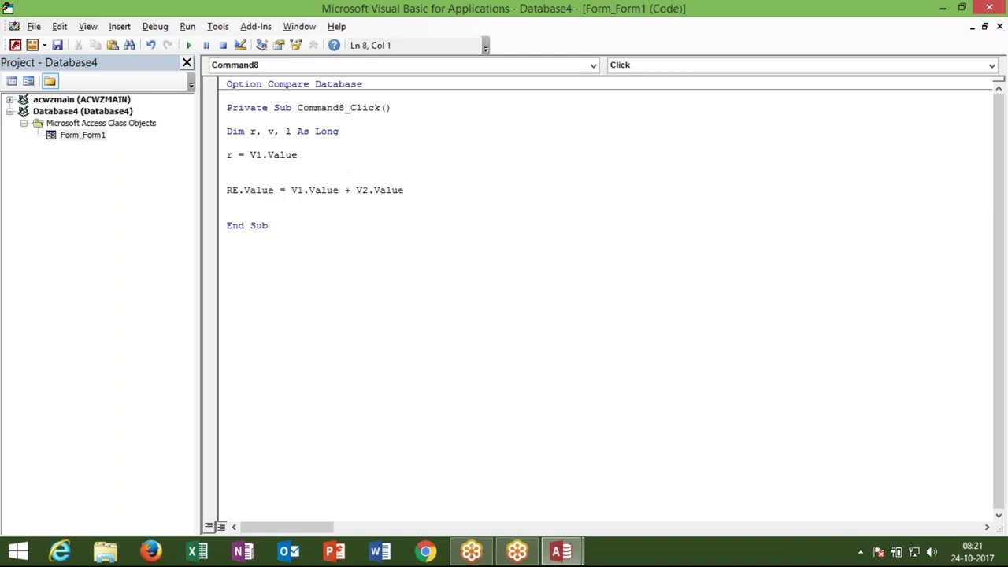
pyautogui.write('v=')
pyautogui.write('v2')
pyautogui.write('.')
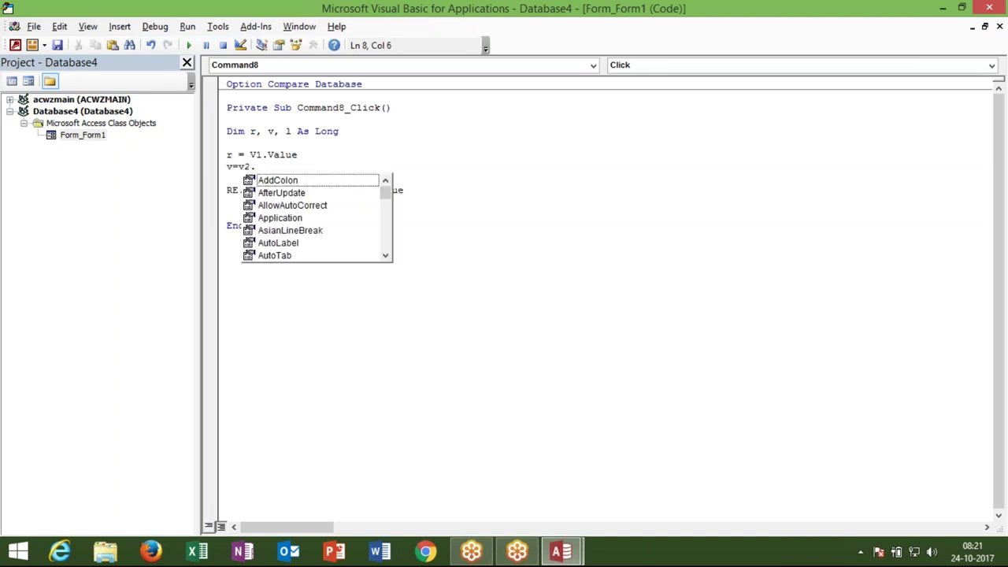
pyautogui.write('v')
pyautogui.press('Down')
pyautogui.press('Down')
pyautogui.press('Tab')
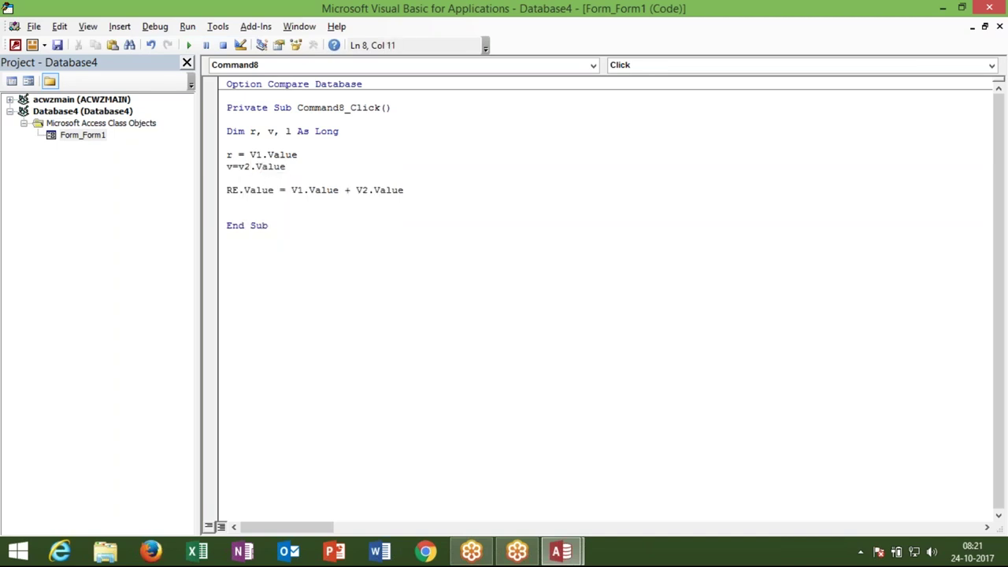
pyautogui.press('Return')
# Add l = r + v and change the RE.Value assignment to RE.Value = l
pyautogui.press('Return')
pyautogui.write('l=-')
pyautogui.press('BackSpace')
pyautogui.write('r + v')
pyautogui.press('Return')
pyautogui.moveTo(425, 225); pyautogui.dragTo(291, 225)
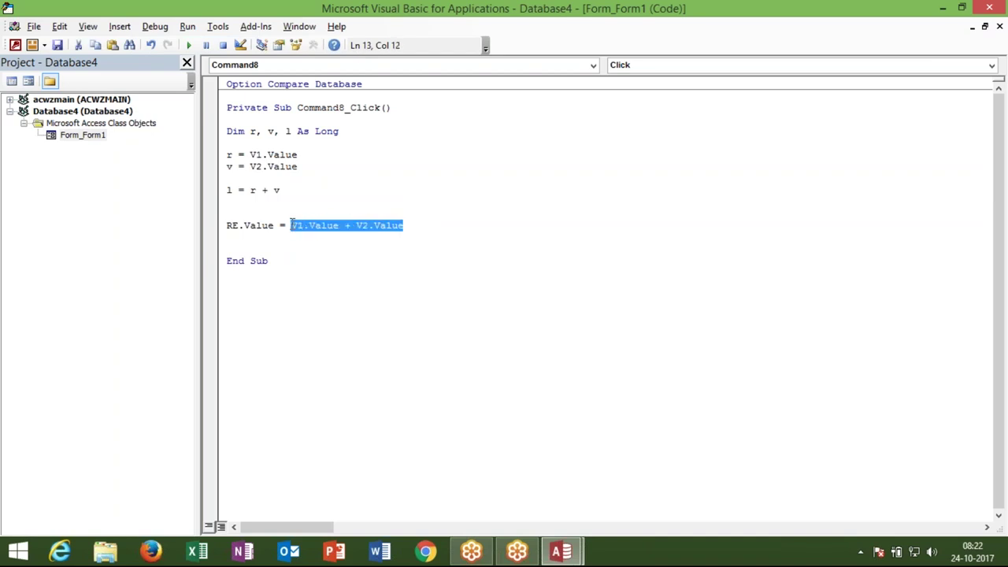
pyautogui.write('lue = l')
pyautogui.click(300, 253)
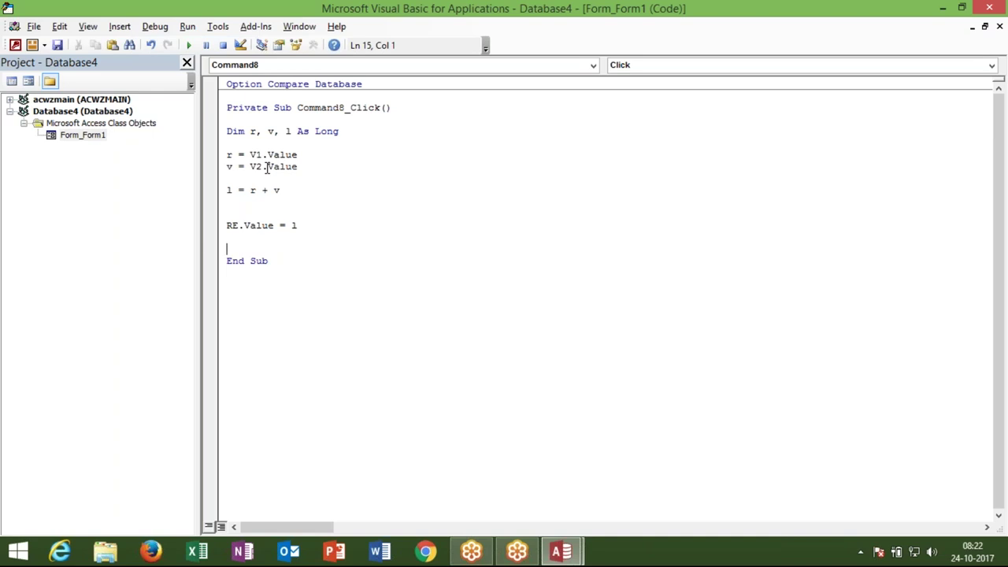
# Highlight the r, v, l As Long declaration and the l in the sum line to review them
pyautogui.click(259, 142)
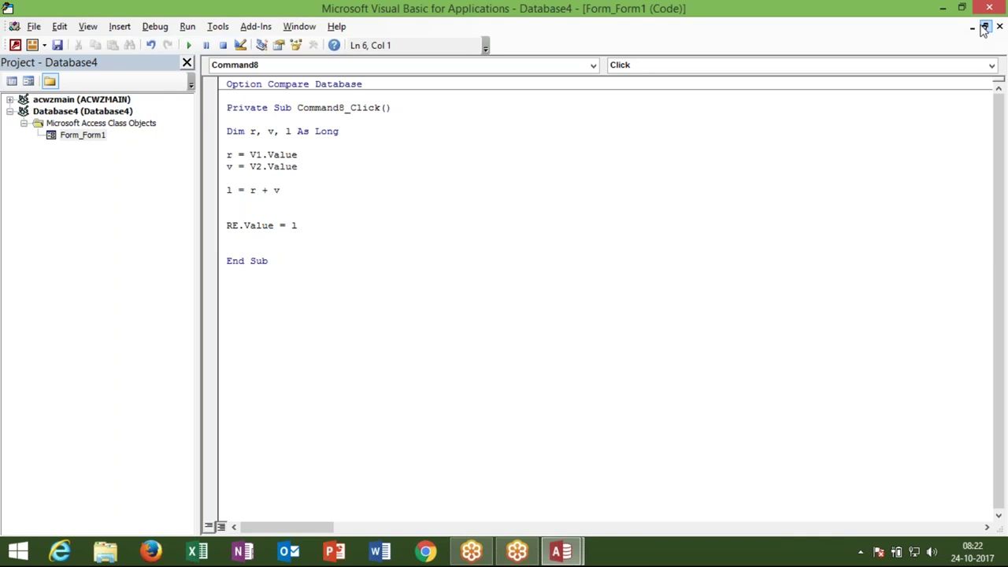
pyautogui.click(984, 41)
pyautogui.click(385, 324)
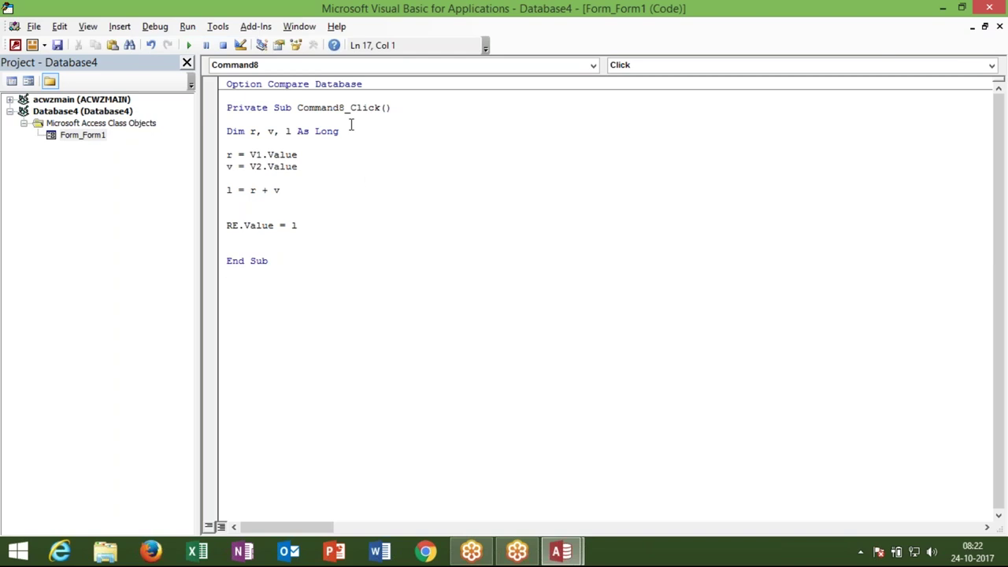
pyautogui.moveTo(339, 131)
pyautogui.mouseDown()
pyautogui.moveTo(251, 130)
pyautogui.moveTo(361, 134)
pyautogui.mouseUp()
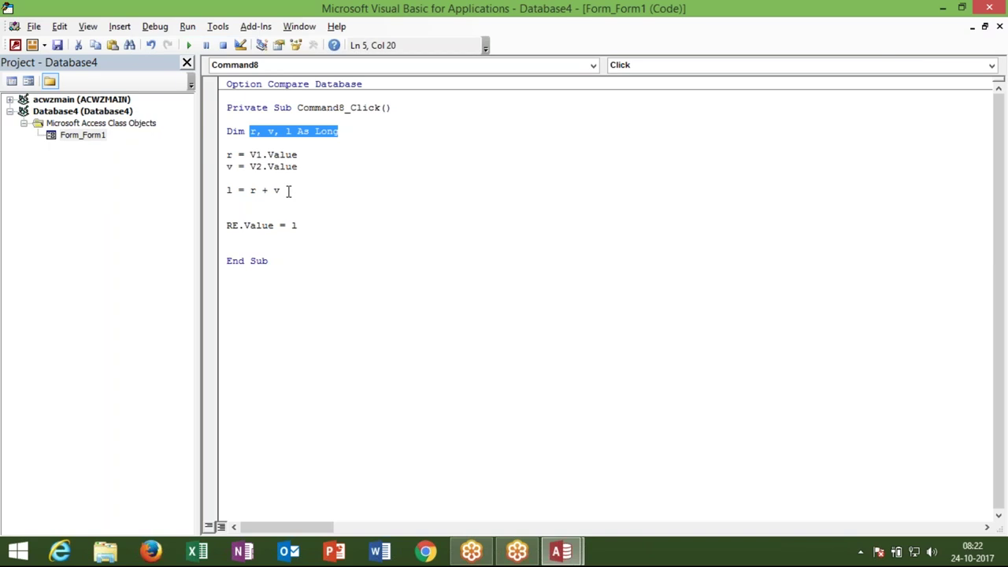
pyautogui.click(227, 157)
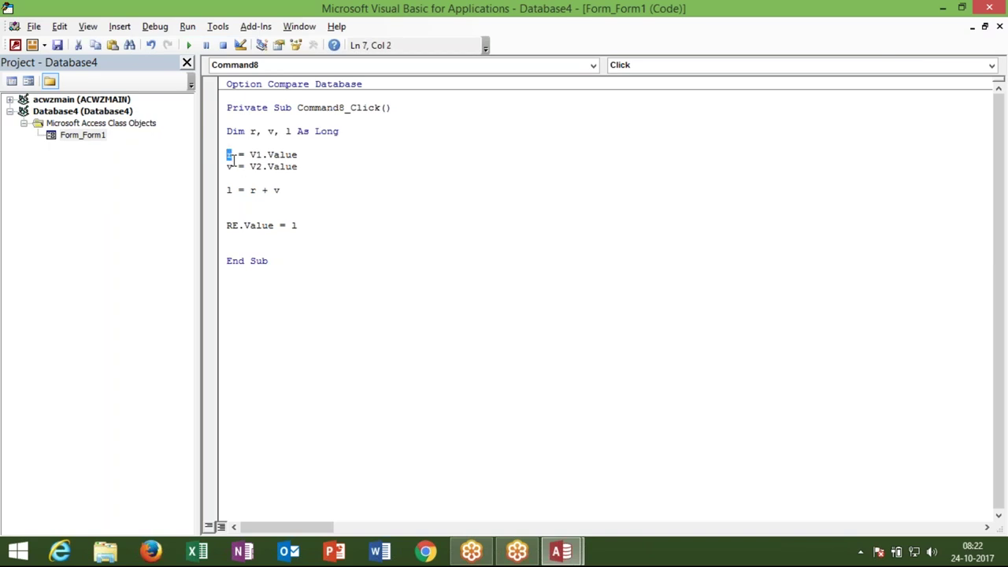
pyautogui.click(229, 167)
pyautogui.click(233, 190)
pyautogui.moveTo(233, 189); pyautogui.dragTo(225, 189)
pyautogui.doubleClick(340, 131)
pyautogui.click(236, 124)
# Insert blank lines above the Dim r, v, l As Long declaration for the examples
pyautogui.press('Return')
pyautogui.press('Return')
pyautogui.press('Up')
pyautogui.click(227, 119)
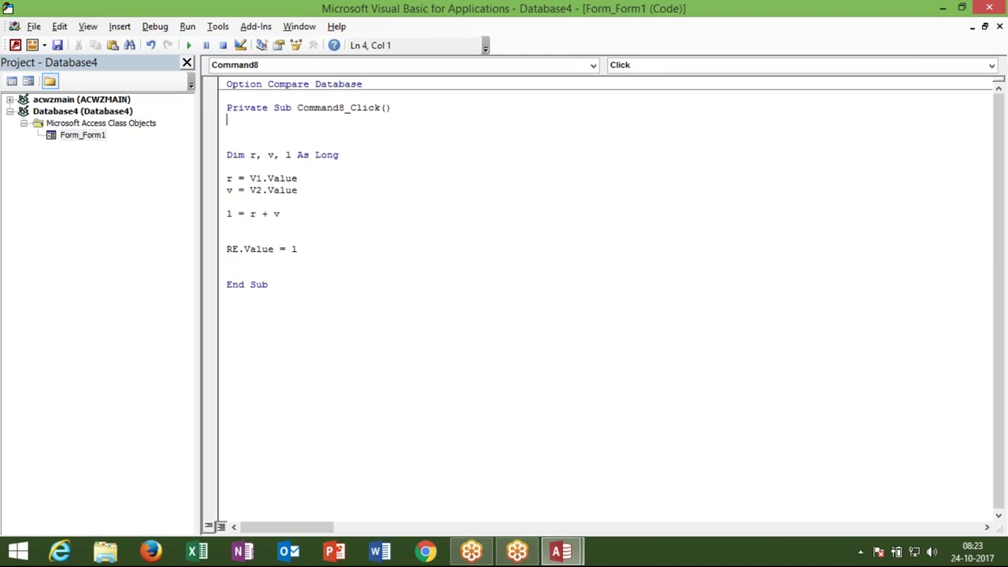
pyautogui.press('Return')
pyautogui.press('Up')
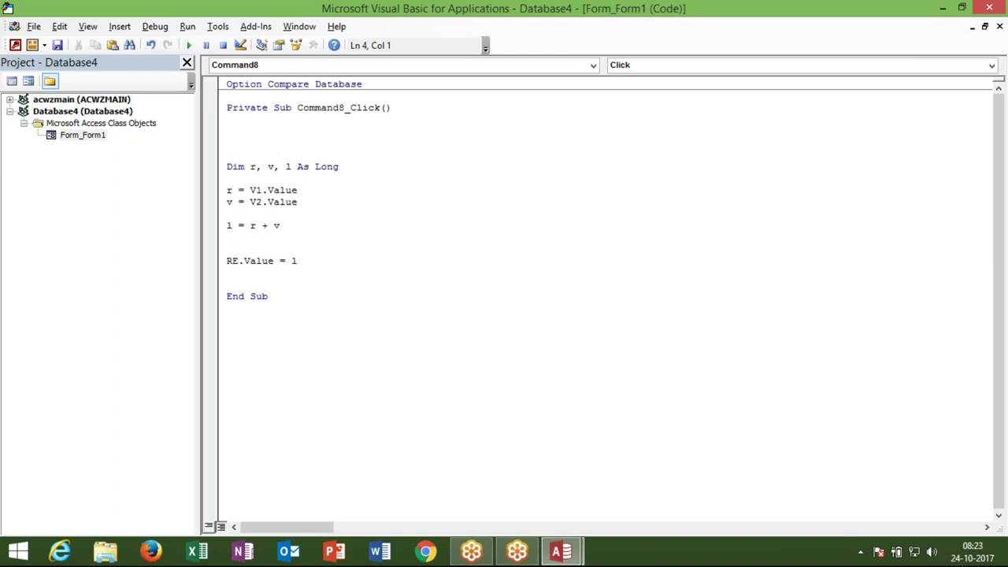
pyautogui.press('Return')
# Write Dim r As Byte with r = 0 - 255, then begin a 'dim r as bo' line
pyautogui.write('dim r as r')
pyautogui.press('BackSpace')
pyautogui.write('by')
pyautogui.press('Tab')
pyautogui.press('Return')
pyautogui.press('Return')
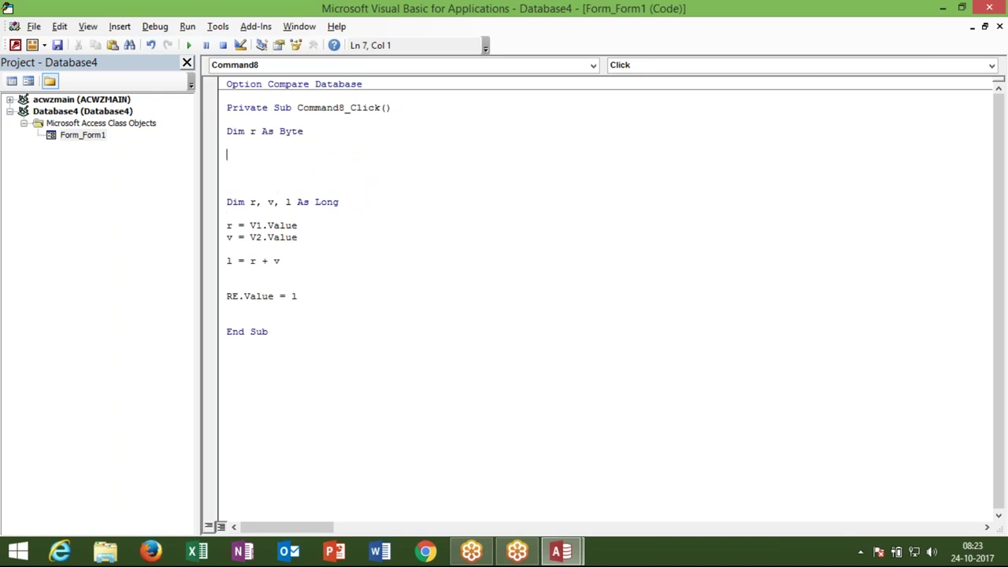
pyautogui.write('r = 0 - 255')
pyautogui.press('Return')
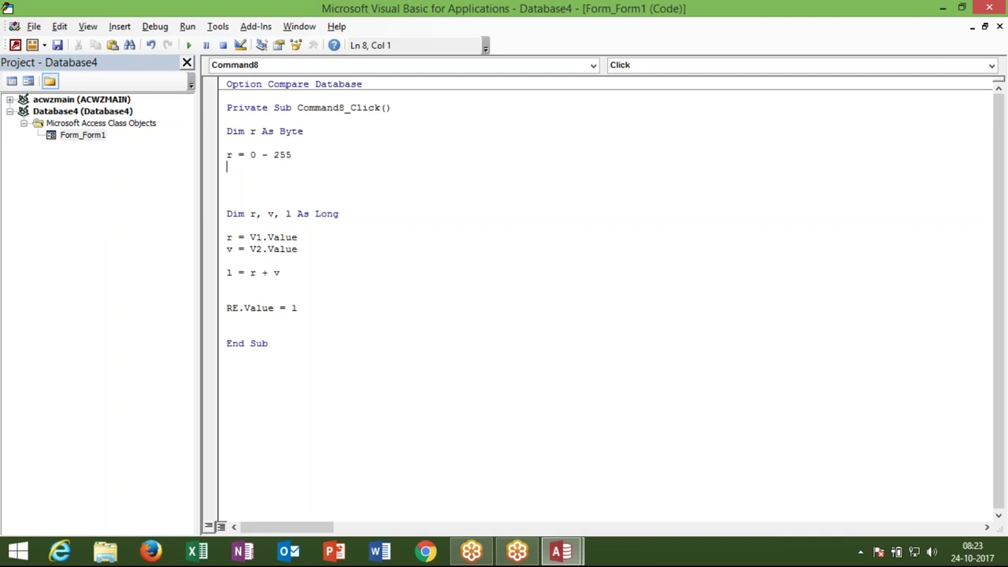
pyautogui.press('Return')
pyautogui.write('dim r as bo')
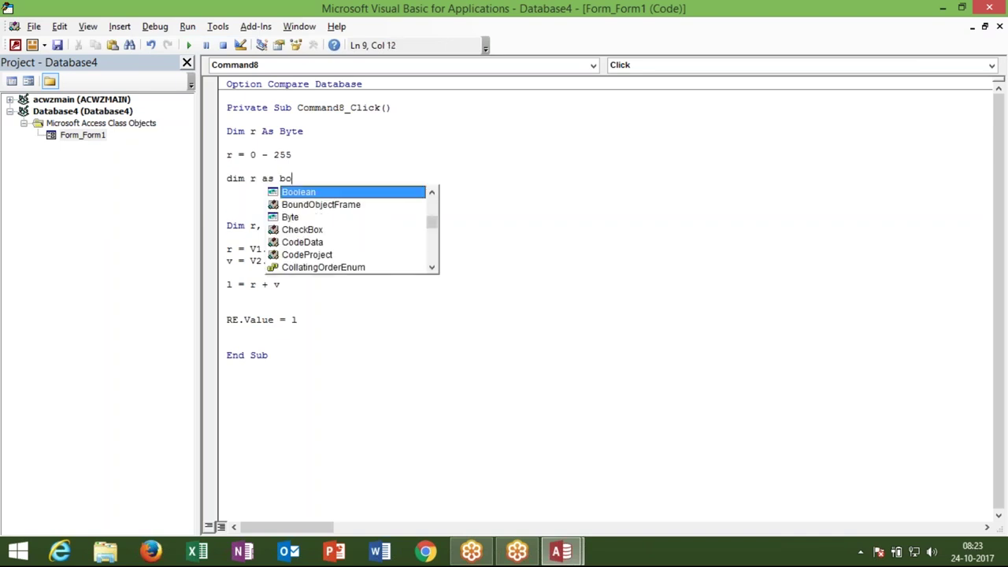
# Complete Dim r As Boolean, add r = True, and begin a 'dim r as in' line
pyautogui.press('Tab')
pyautogui.press('Return')
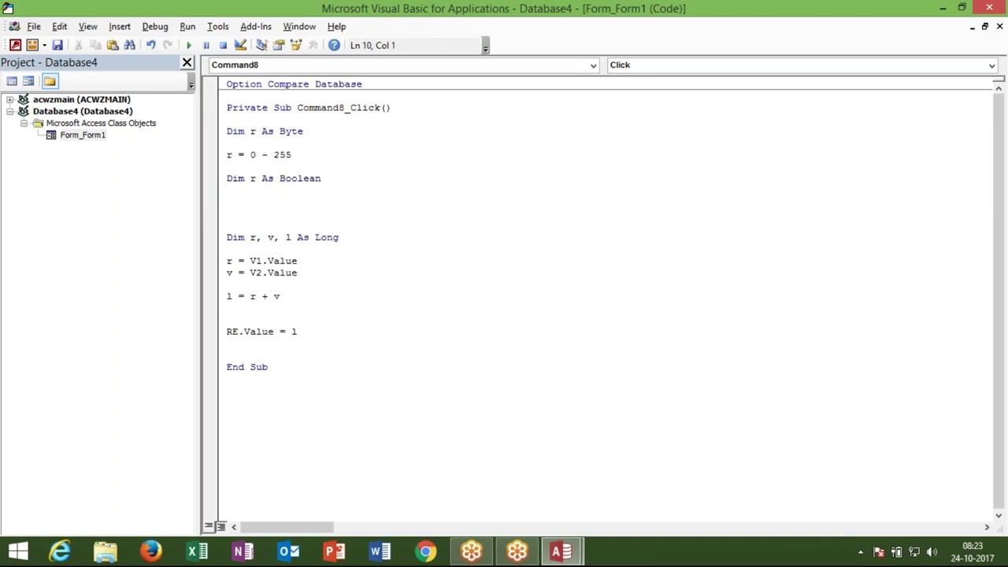
pyautogui.write('r=tr')
pyautogui.write('ue')
pyautogui.press('Return')
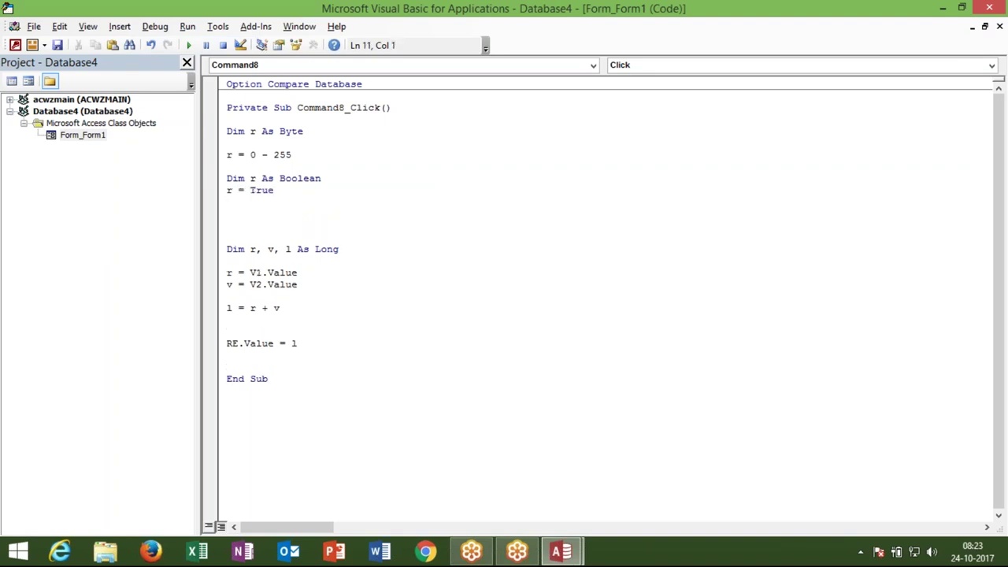
pyautogui.press('Return')
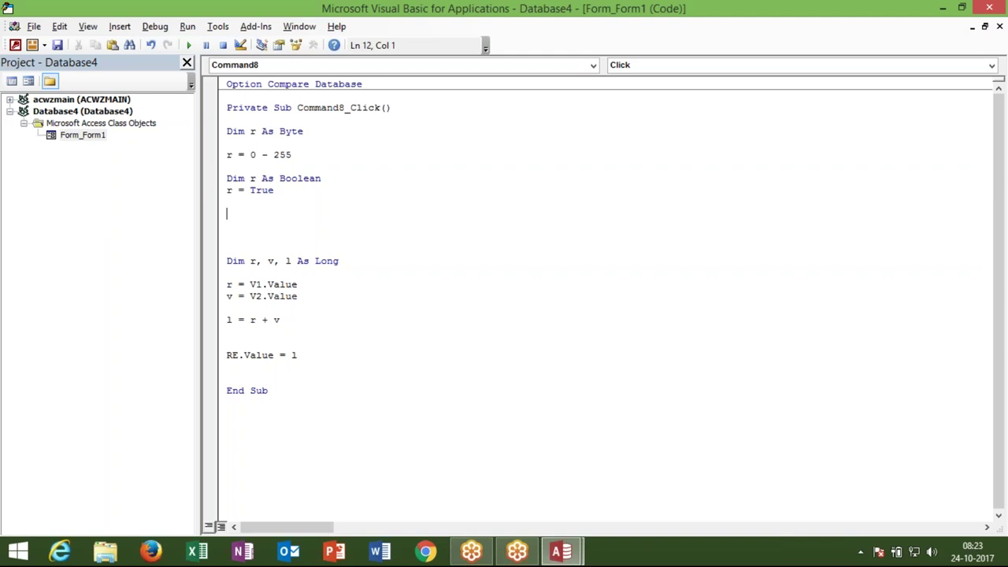
pyautogui.write('dim ')
pyautogui.write('r as in')
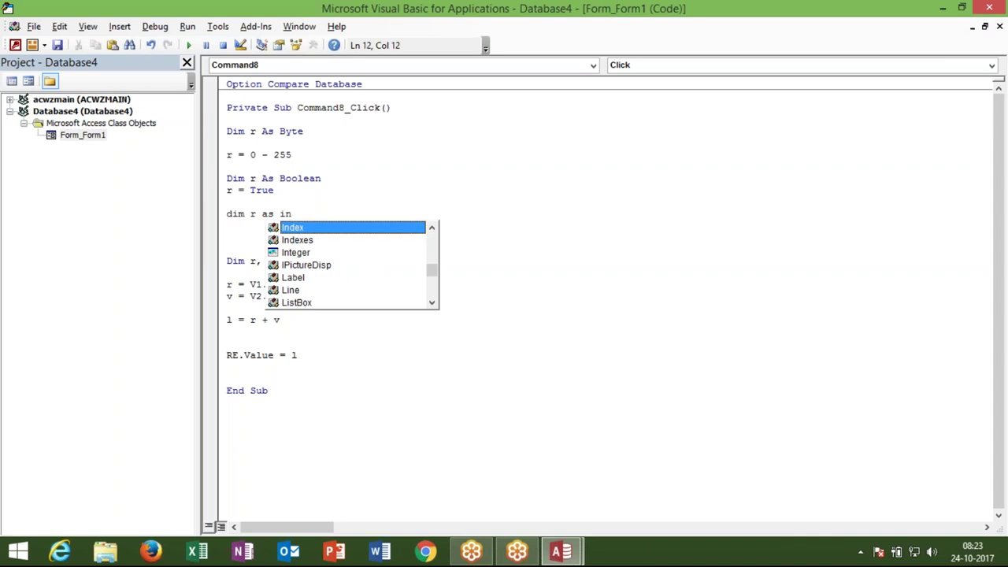
# Declare Dim r As Integer and, after clearing a compile error, assign r = -32 - 32
pyautogui.press('Down')
pyautogui.press('Down')
pyautogui.press('Tab')
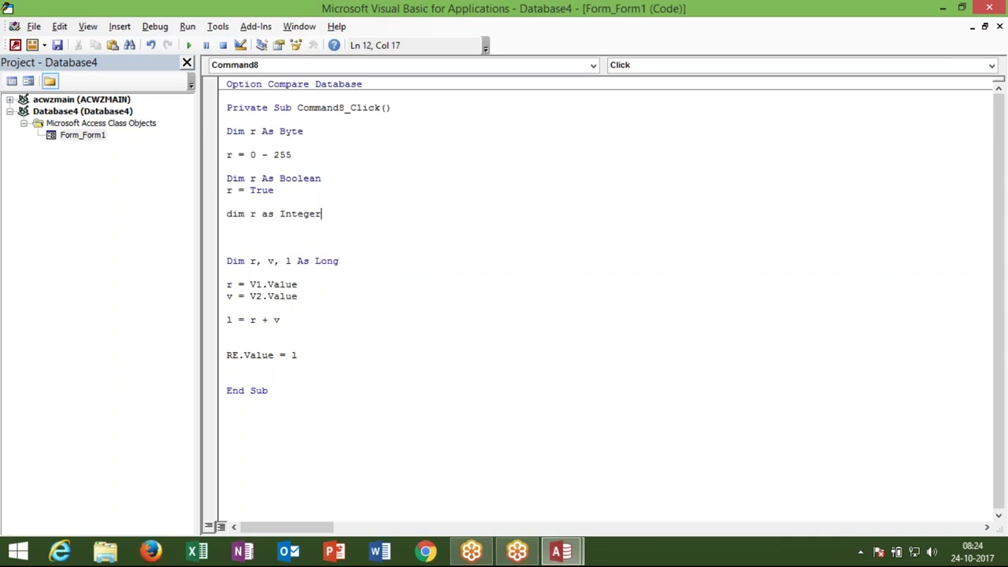
pyautogui.press('Return')
pyautogui.press('Return')
pyautogui.write('-')
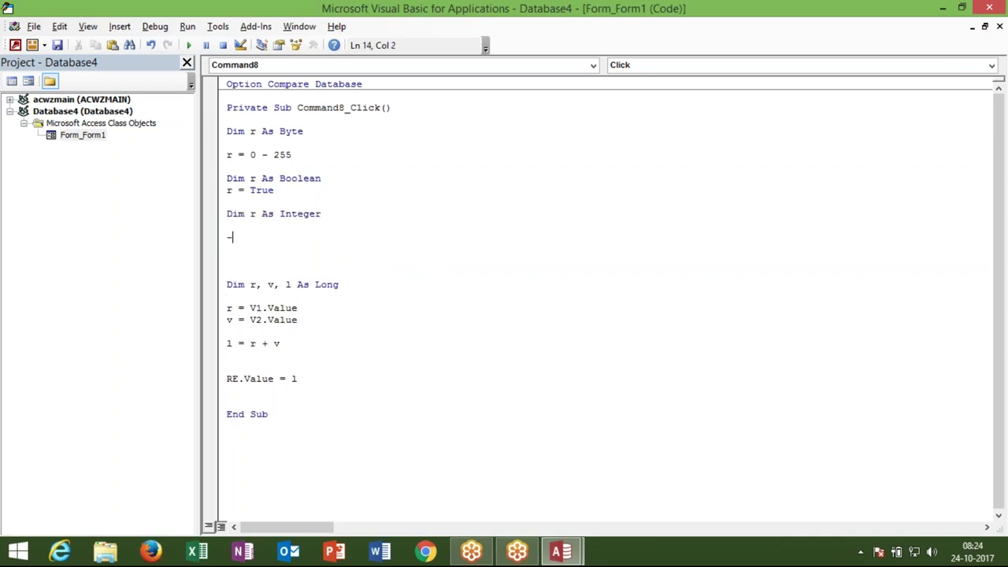
pyautogui.write('32')
pyautogui.write(' - 32')
pyautogui.press('Down')
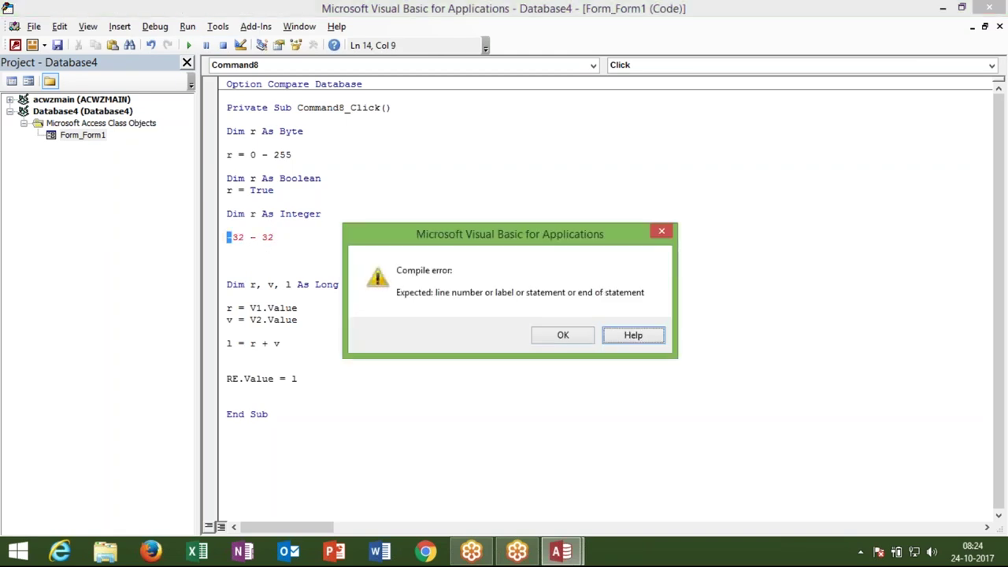
pyautogui.press('Return')
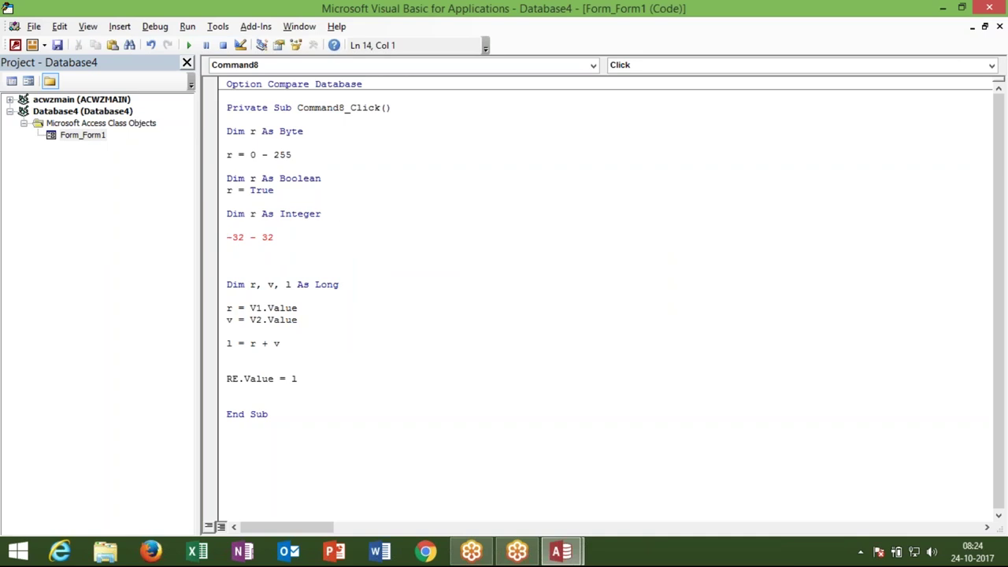
pyautogui.write('r=')
pyautogui.click(227, 248)
# Add a Dim r As Long declaration below the Integer example
pyautogui.press('BackSpace')
pyautogui.press('BackSpace')
pyautogui.press('Return')
pyautogui.write('dim ')
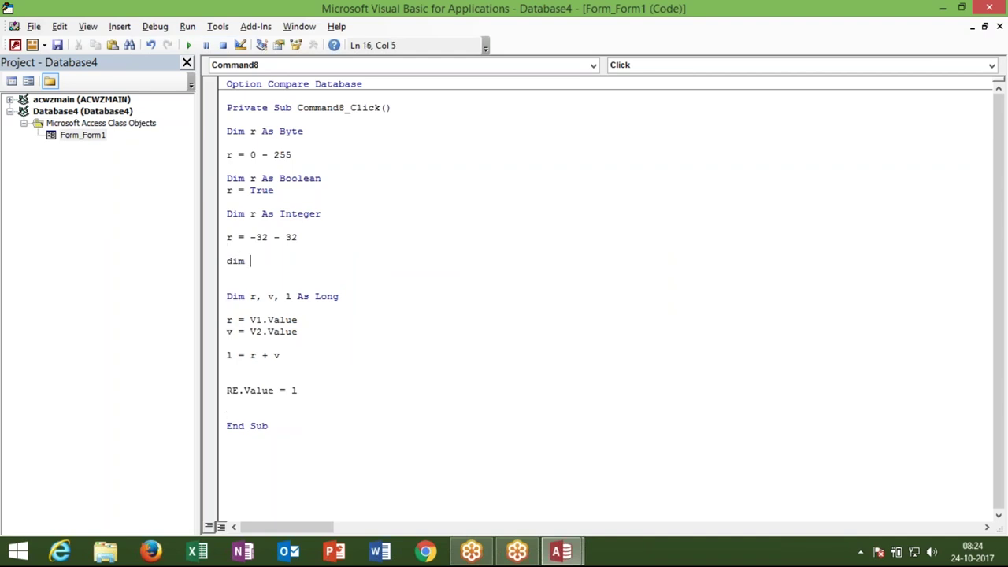
pyautogui.write('r as ')
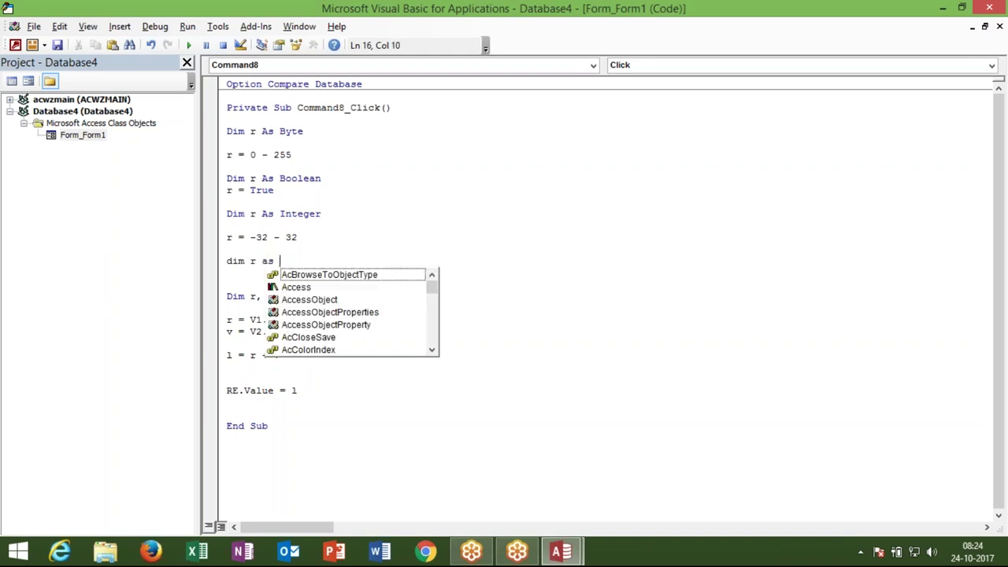
pyautogui.write('long')
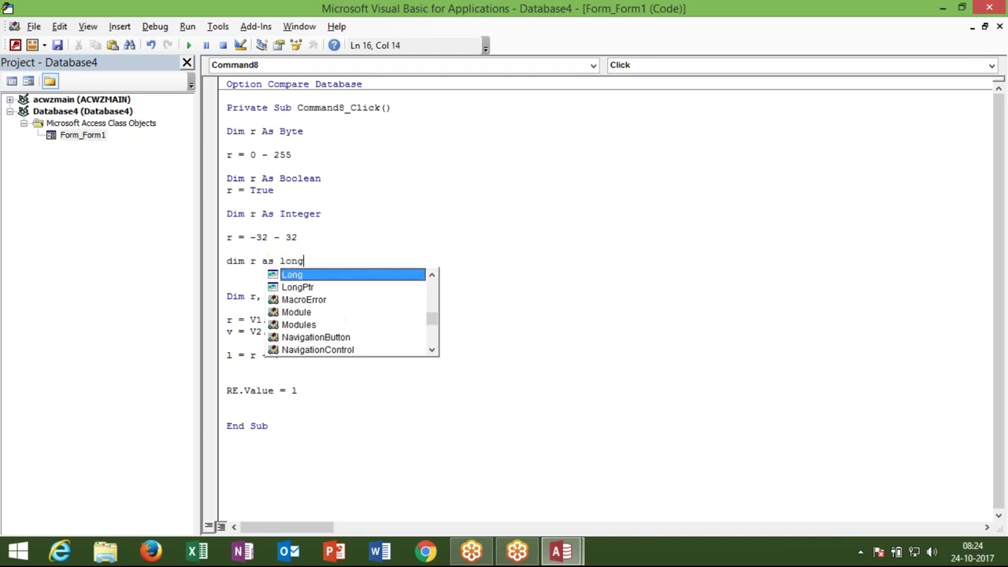
pyautogui.press('Escape')
pyautogui.press('Return')
pyautogui.press('Return')
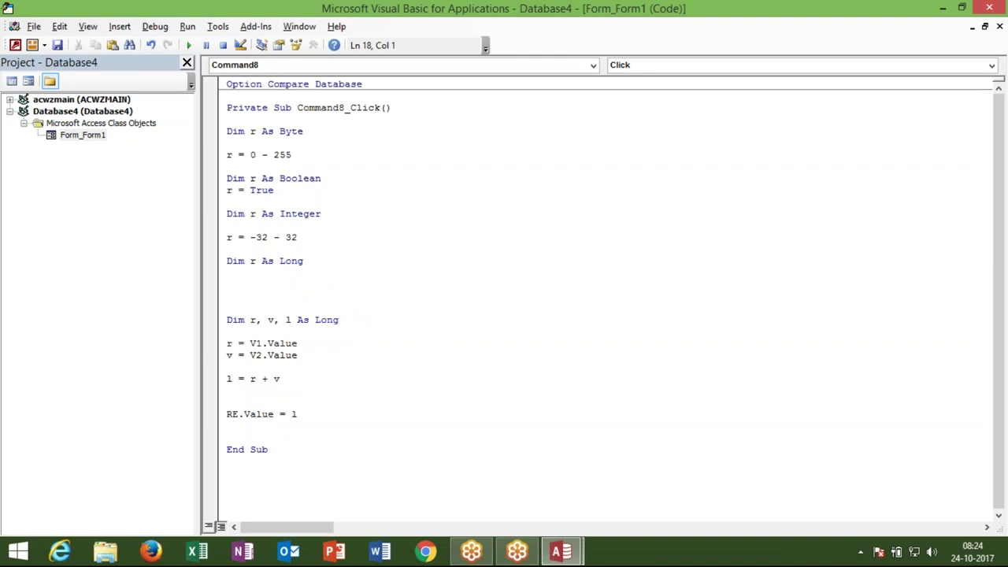
# Add Dim r As Double below it and begin a 'dim r as Date' line
pyautogui.write('dim r as ')
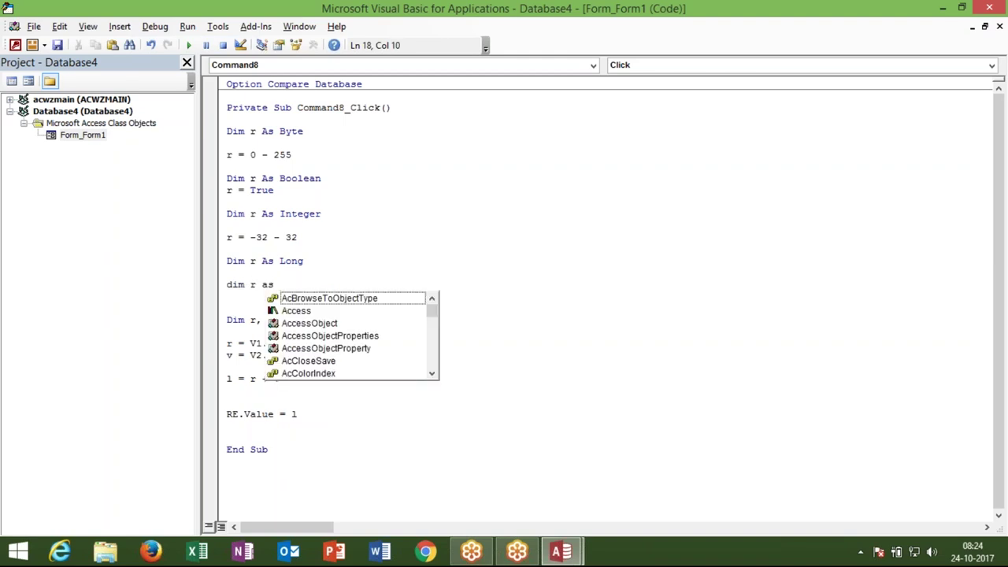
pyautogui.write('Dou')
pyautogui.press('Tab')
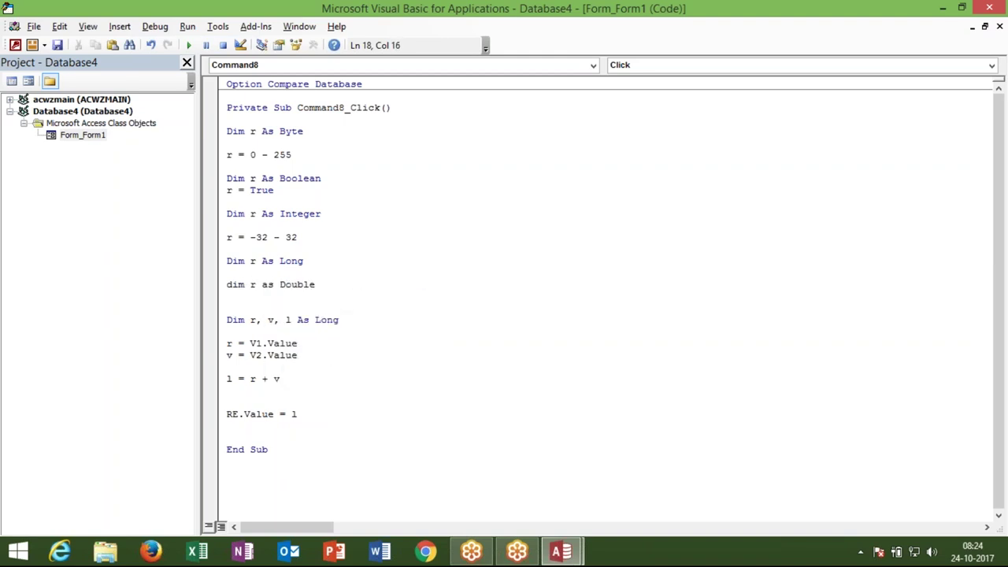
pyautogui.press('Return')
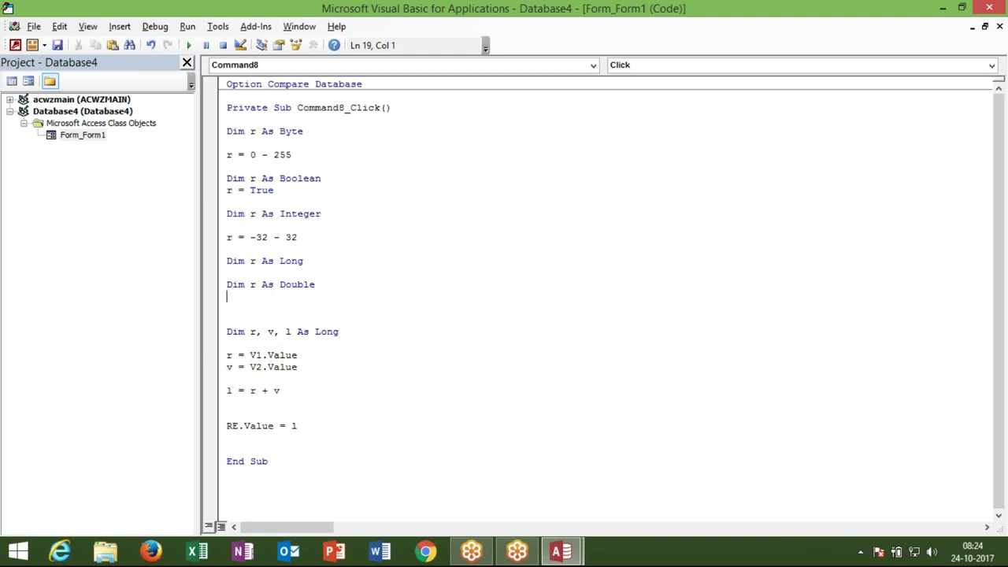
pyautogui.press('Return')
pyautogui.write('dim r as ')
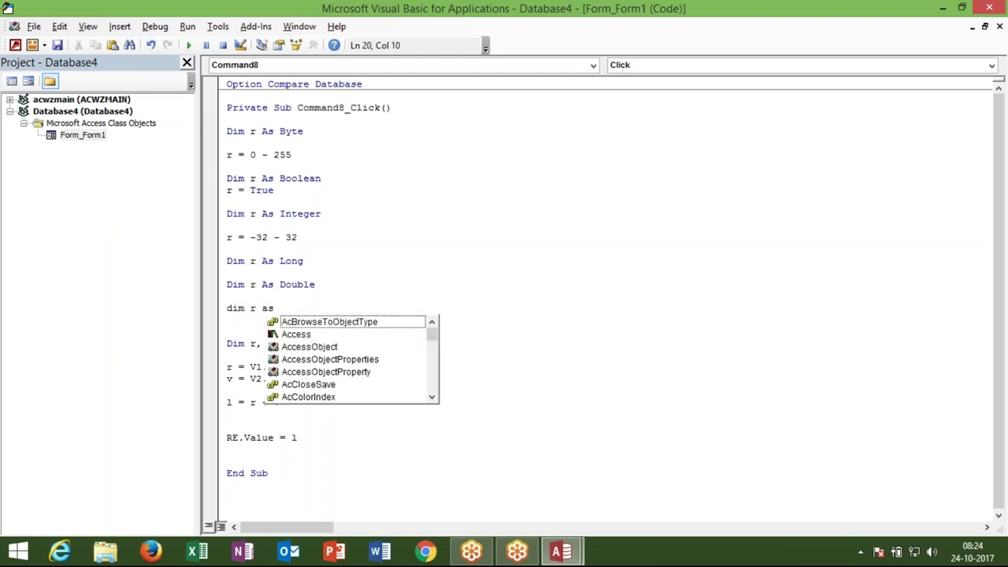
pyautogui.write('Date')
# Complete the Dim r As Date line and add Dim r As String beneath it
pyautogui.press('Return')
pyautogui.press('Return')
pyautogui.write('dim ')
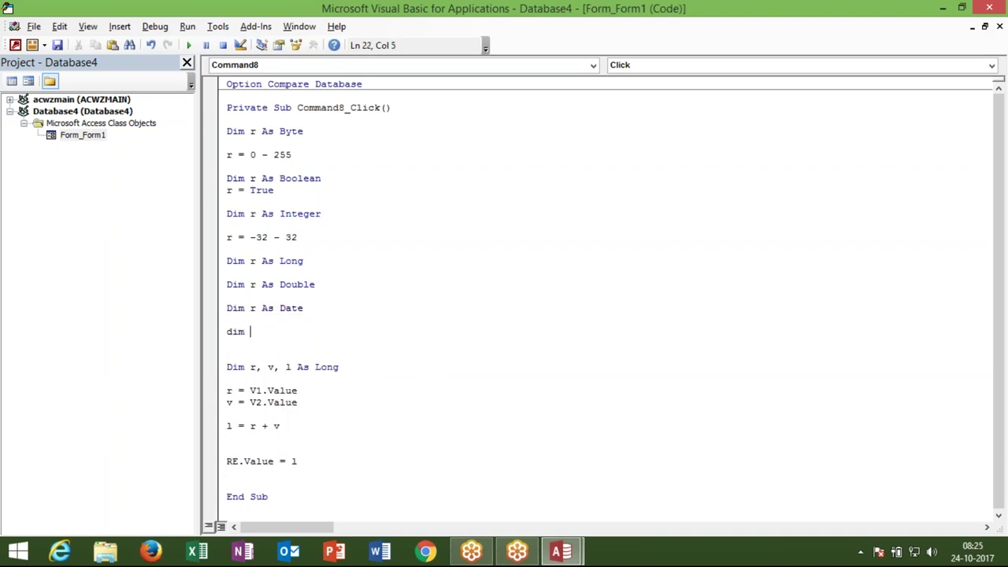
pyautogui.write('r as')
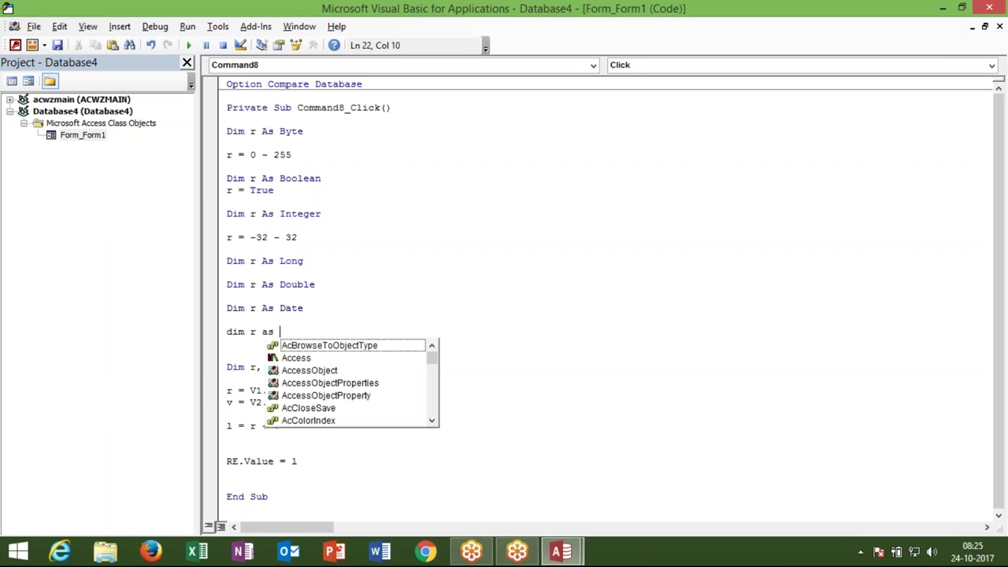
pyautogui.write(' str')
pyautogui.press('Tab')
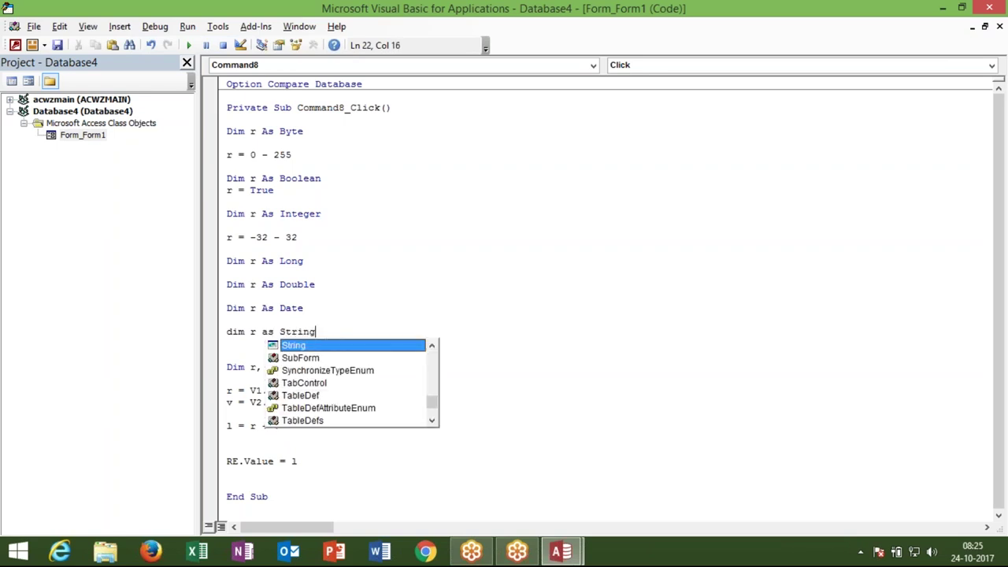
pyautogui.press('Return')
pyautogui.press('Return')
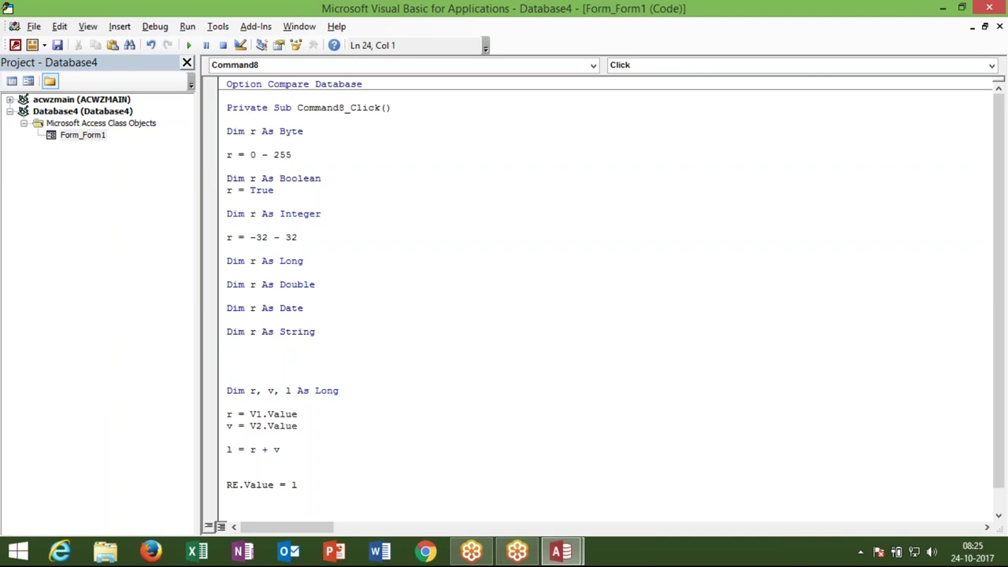
pyautogui.press('Down')
pyautogui.press('Down')
pyautogui.press('Down')
pyautogui.press('Down')
pyautogui.press('Down')
pyautogui.press('Down')
pyautogui.press('Down')
pyautogui.press('Down')
pyautogui.press('Up')
pyautogui.press('Up')
pyautogui.press('Up')
pyautogui.press('Up')
pyautogui.hotkey('shift', 'End')
pyautogui.press('Down')
pyautogui.press('Down')
pyautogui.press('Down')
pyautogui.press('Down')
pyautogui.press('Up')
pyautogui.press('Up')
pyautogui.press('Up')
pyautogui.press('Up')
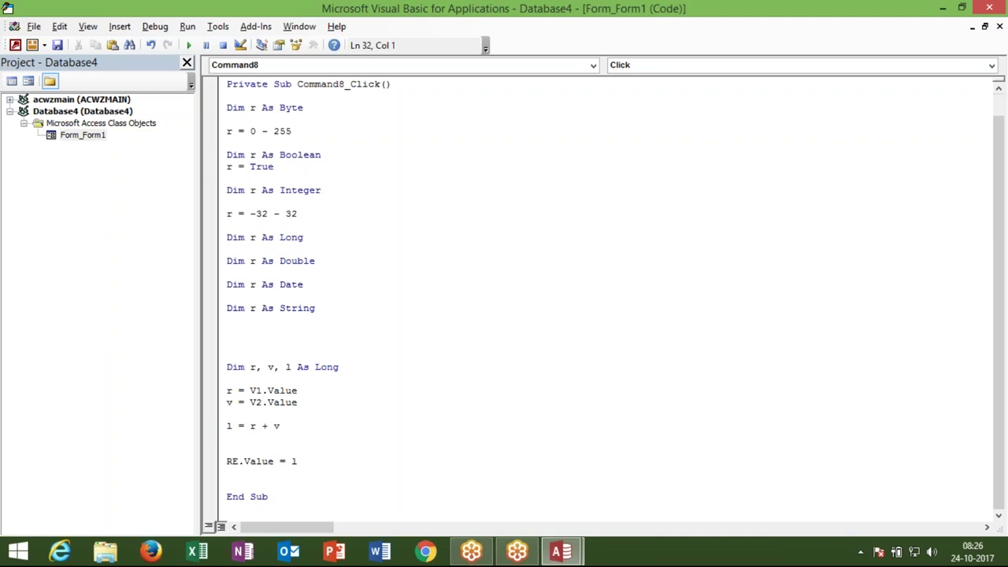
# Add Dim r As Variant on the blank line under Dim r As String
pyautogui.click(228, 335)
pyautogui.write('dim')
pyautogui.write(' r as ')
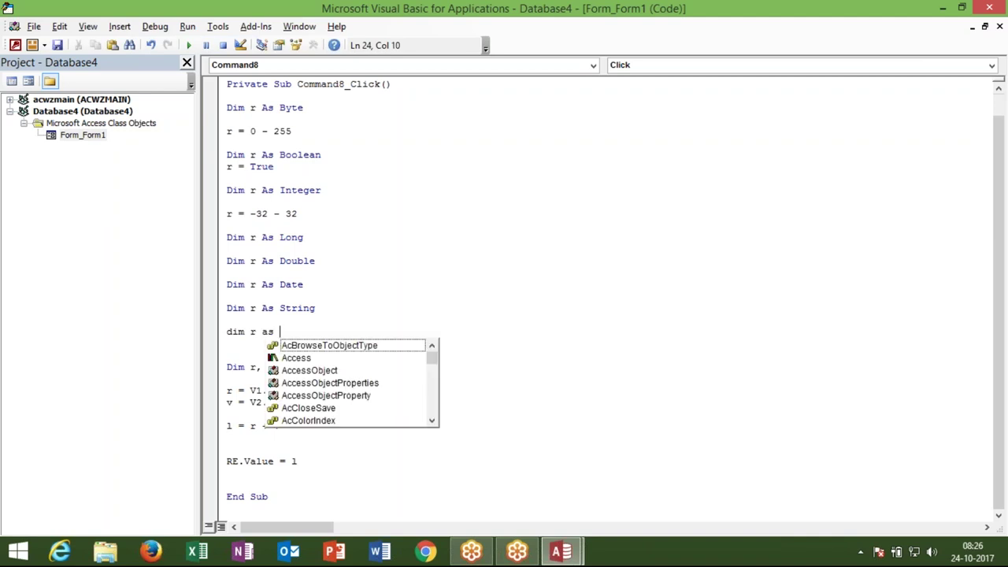
pyautogui.write('ve')
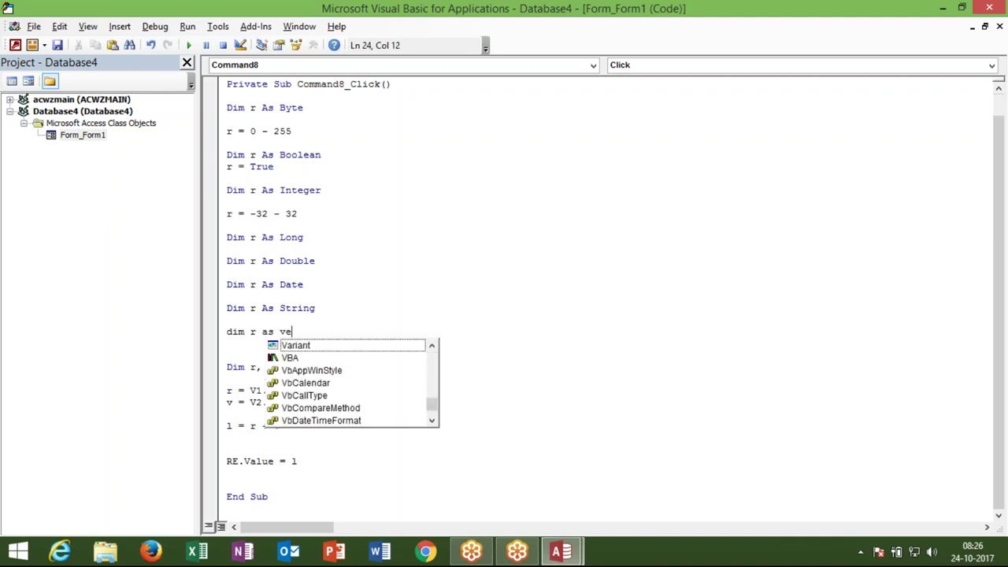
pyautogui.press('Return')
pyautogui.press('Up')
pyautogui.press('Up')
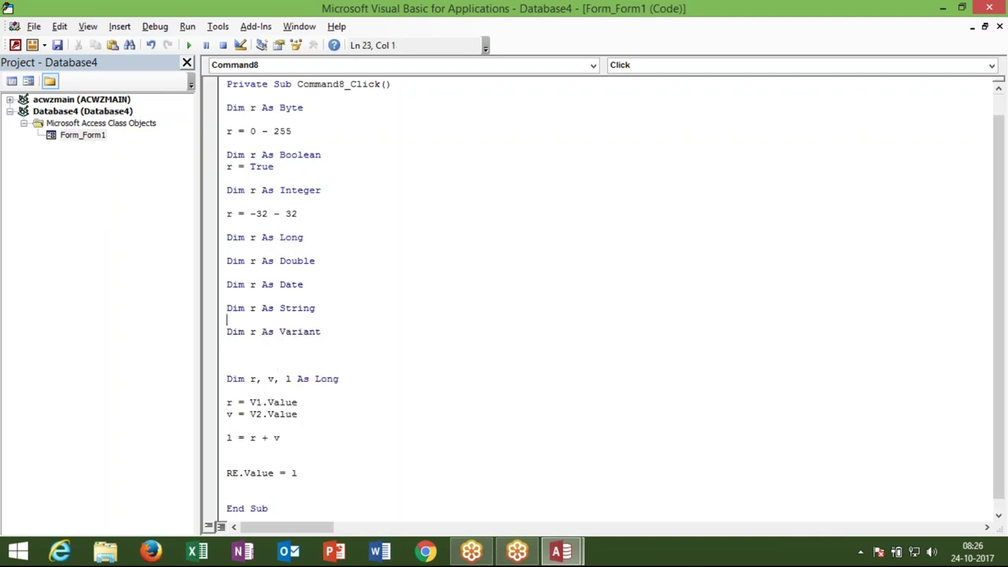
pyautogui.hotkey('shift', 'Up')
pyautogui.hotkey('shift', 'Up')
pyautogui.hotkey('shift', 'Up')
pyautogui.hotkey('shift', 'Up')
pyautogui.hotkey('shift', 'Up')
pyautogui.hotkey('shift', 'Up')
pyautogui.hotkey('shift', 'Up')
pyautogui.hotkey('shift', 'Up')
pyautogui.hotkey('shift', 'Up')
pyautogui.hotkey('shift', 'Up')
pyautogui.hotkey('shift', 'Up')
pyautogui.hotkey('shift', 'Up')
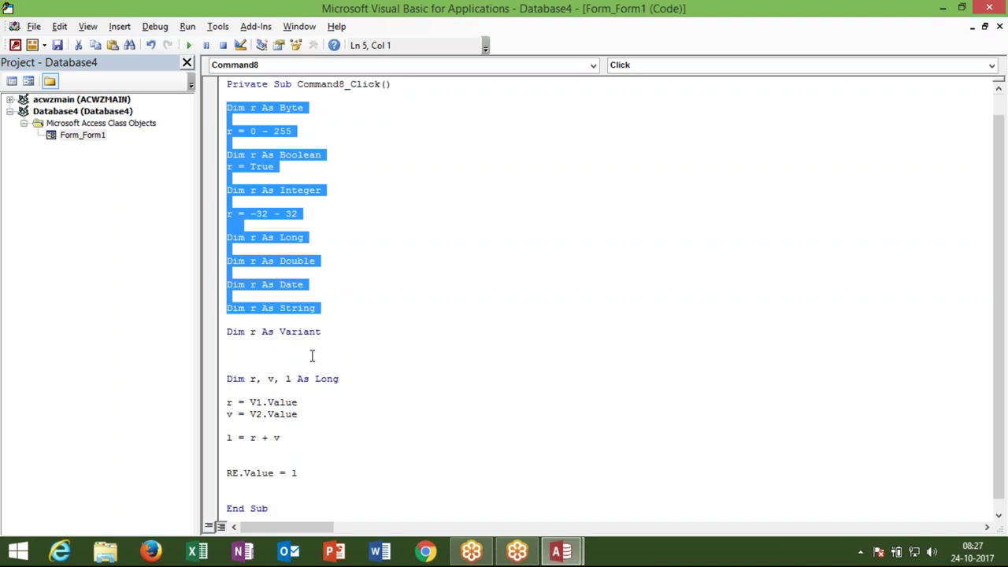
# Try test values r = 5, 5.36 and "" under the Variant line, then delete them
pyautogui.click(304, 354)
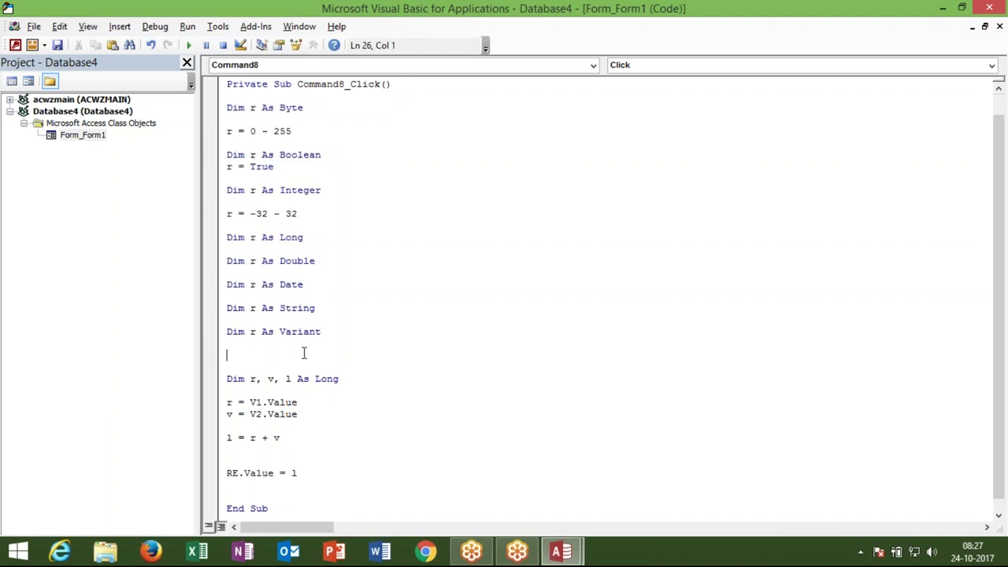
pyautogui.write('r=')
pyautogui.write('5')
pyautogui.press('BackSpace')
pyautogui.write('5.36')
pyautogui.press('BackSpace')
pyautogui.press('BackSpace')
pyautogui.press('BackSpace')
pyautogui.press('BackSpace')
pyautogui.write('""')
pyautogui.press('BackSpace')
pyautogui.press('BackSpace')
pyautogui.press('BackSpace')
pyautogui.press('BackSpace')
# Highlight the Variant, String and Date declarations upward to explain them
pyautogui.press('Up')
pyautogui.hotkey('shift', 'End')
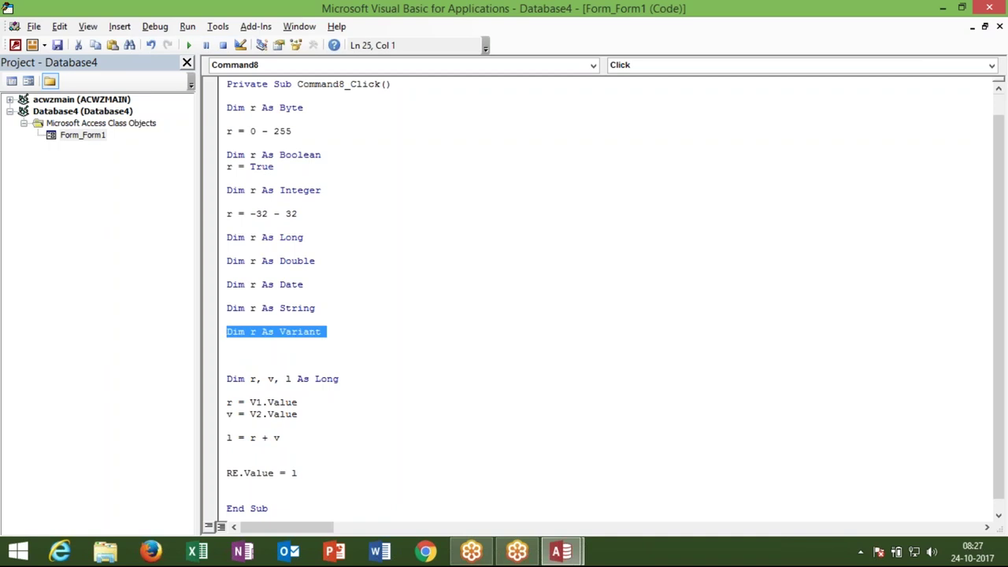
pyautogui.press('Up')
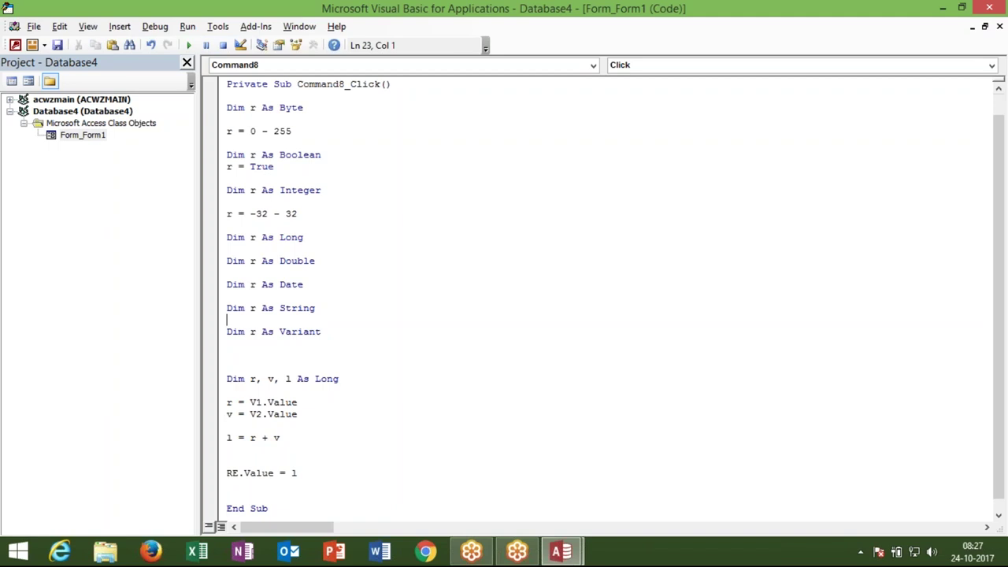
pyautogui.hotkey('shift', 'Up')
pyautogui.hotkey('shift', 'Up')
pyautogui.hotkey('shift', 'Up')
pyautogui.hotkey('shift', 'Up')
pyautogui.hotkey('shift', 'Up')
pyautogui.hotkey('shift', 'Up')
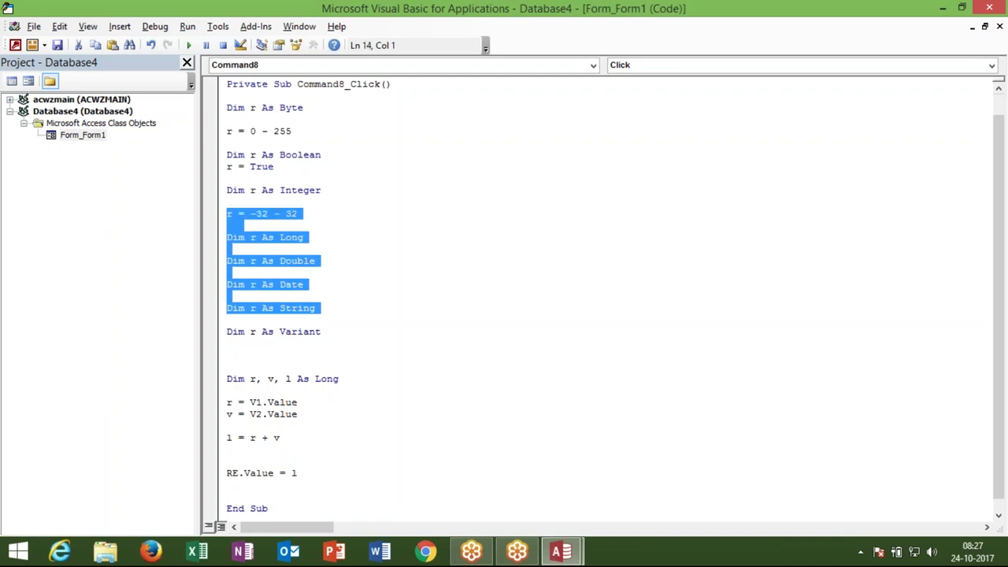
pyautogui.hotkey('shift', 'Up')
pyautogui.hotkey('shift', 'Up')
pyautogui.hotkey('shift', 'Up')
pyautogui.hotkey('shift', 'Up')
pyautogui.hotkey('shift', 'Up')
pyautogui.hotkey('shift', 'Up')
pyautogui.hotkey('shift', 'Up')
pyautogui.hotkey('shift', 'Up')
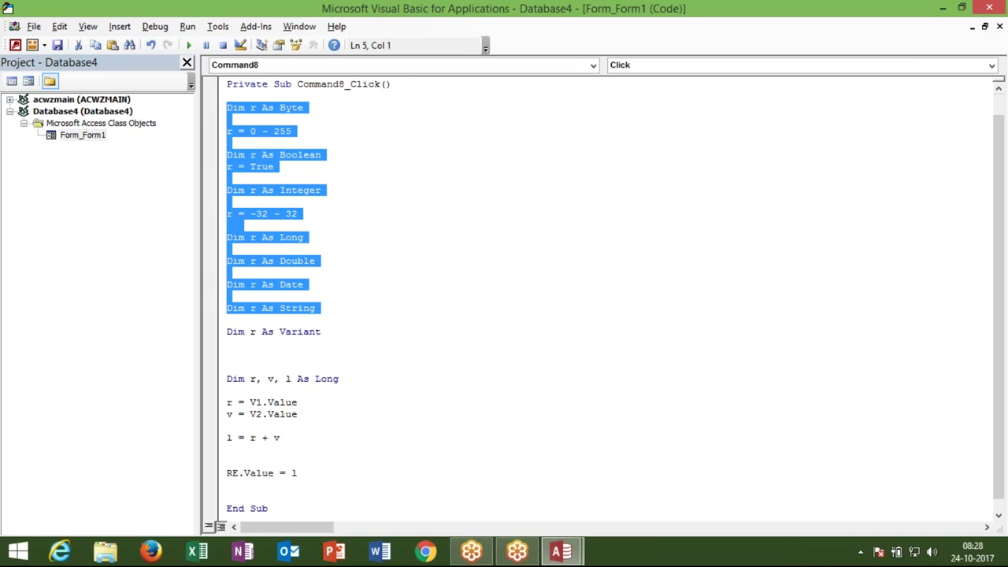
pyautogui.click(299, 203)
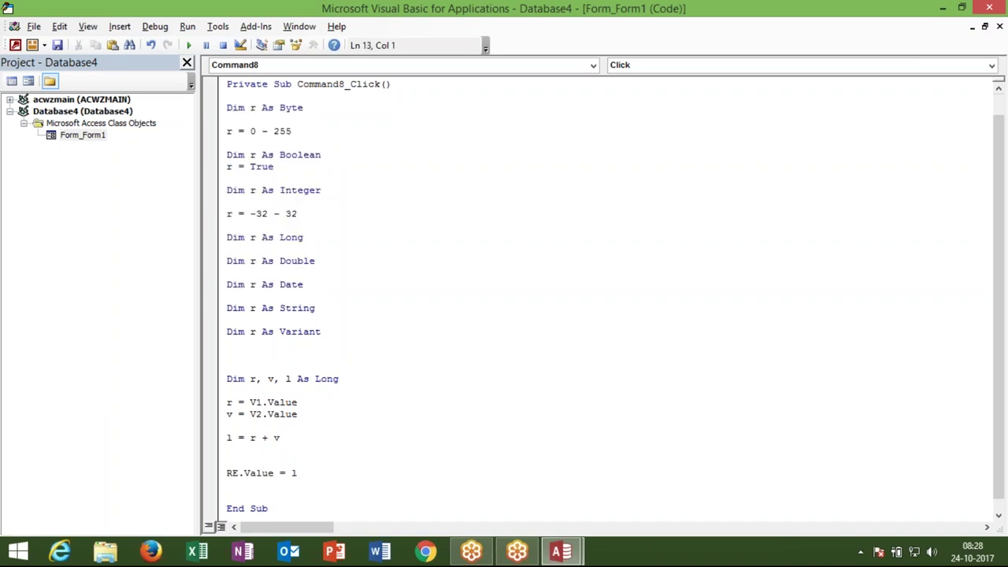
# Point out each declaration from Byte to Variant, then restore the editor to a smaller window
pyautogui.moveTo(229, 108)
pyautogui.mouseDown()
pyautogui.moveTo(241, 122)
pyautogui.moveTo(228, 175)
pyautogui.moveTo(242, 203)
pyautogui.mouseUp()
pyautogui.click(228, 190)
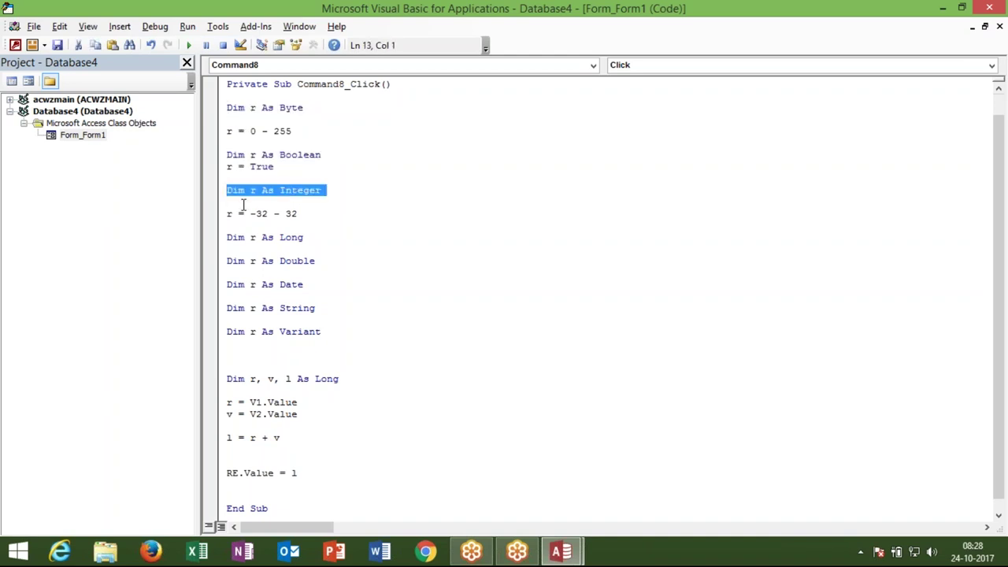
pyautogui.moveTo(232, 237)
pyautogui.mouseDown()
pyautogui.moveTo(243, 253)
pyautogui.moveTo(236, 267)
pyautogui.moveTo(262, 293)
pyautogui.moveTo(318, 309)
pyautogui.mouseUp()
pyautogui.click(292, 331)
pyautogui.doubleClick(292, 332)
pyautogui.click(293, 332)
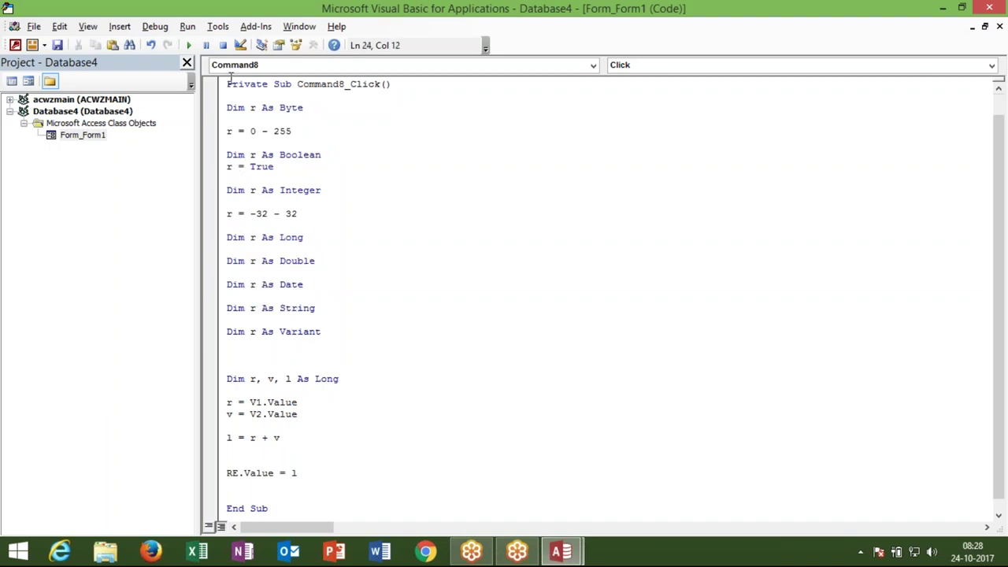
pyautogui.moveTo(227, 83)
pyautogui.mouseDown()
pyautogui.moveTo(341, 346)
pyautogui.moveTo(383, 531)
pyautogui.mouseUp()
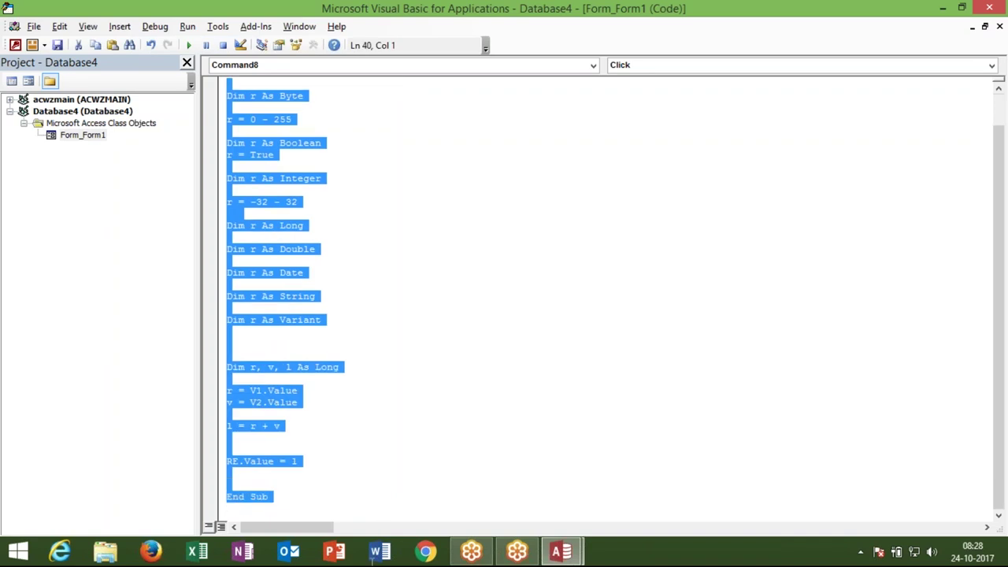
pyautogui.doubleClick(319, 320)
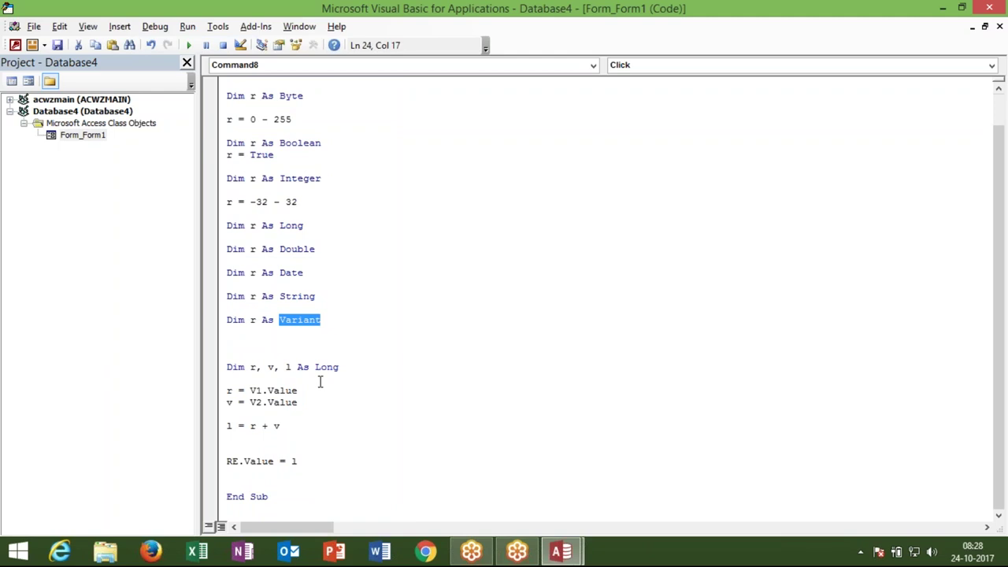
pyautogui.doubleClick(508, 15)
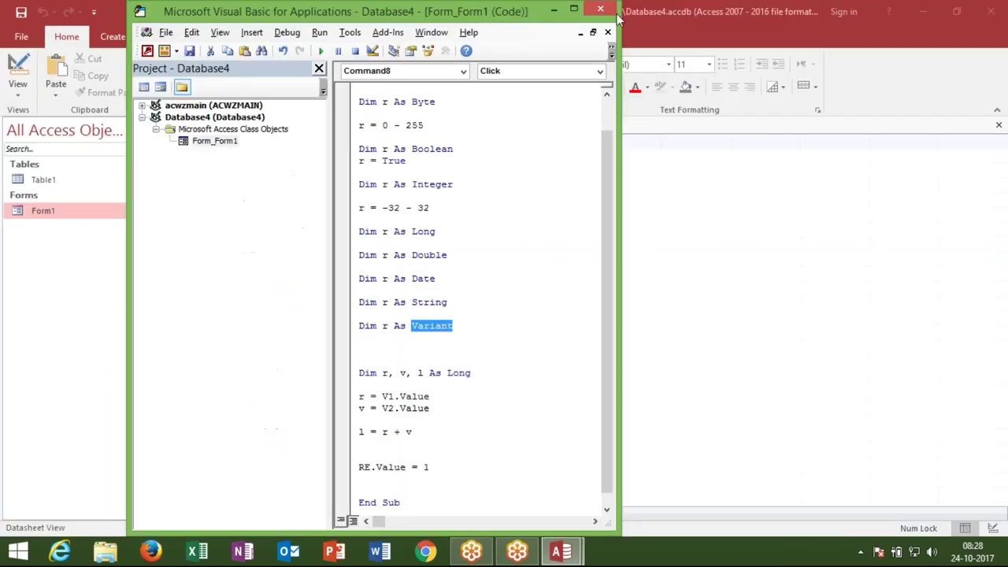
# Close the VBA editor and Access, choosing No to saving Form1's design changes
pyautogui.click(610, 12)
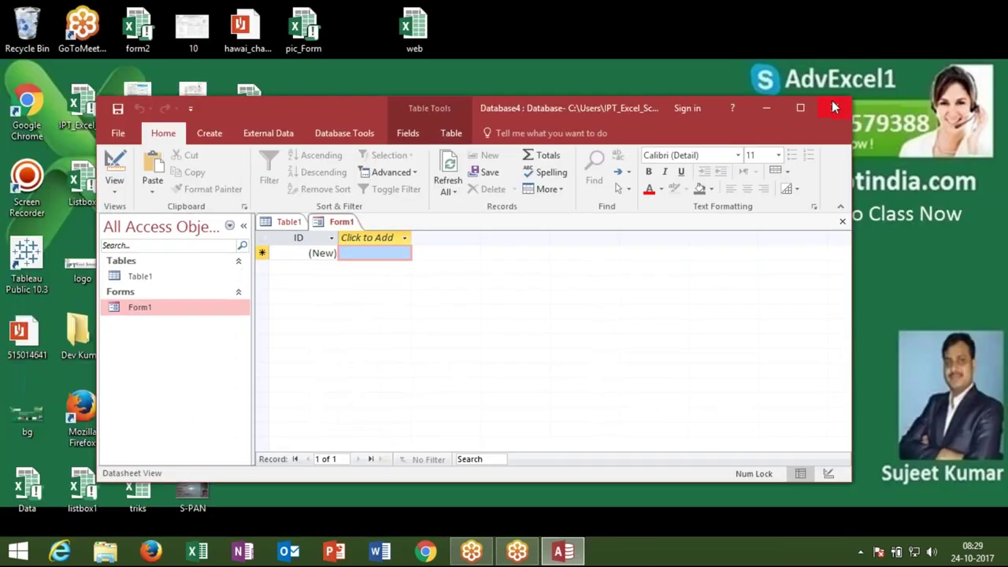
pyautogui.click(835, 106)
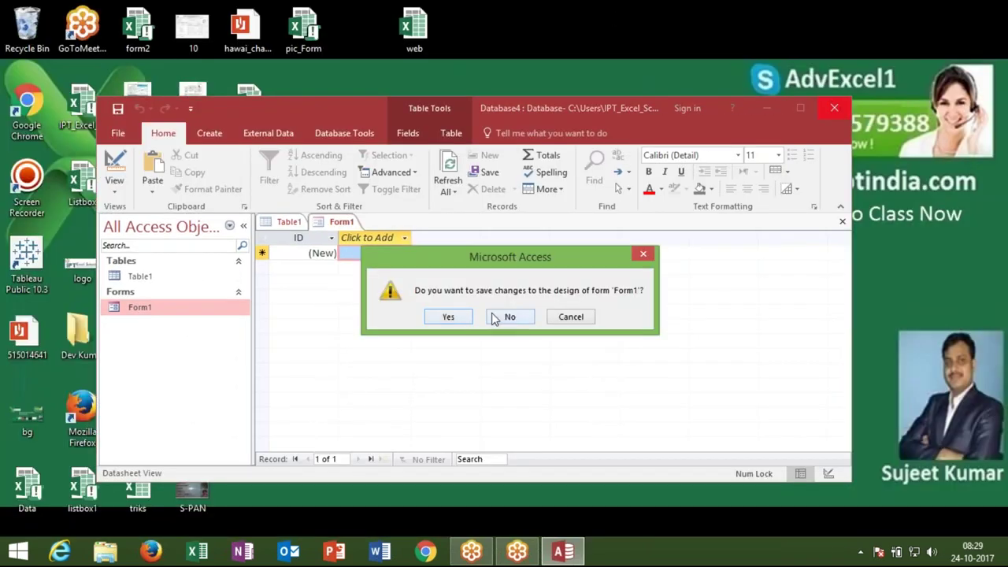
pyautogui.click(494, 316)
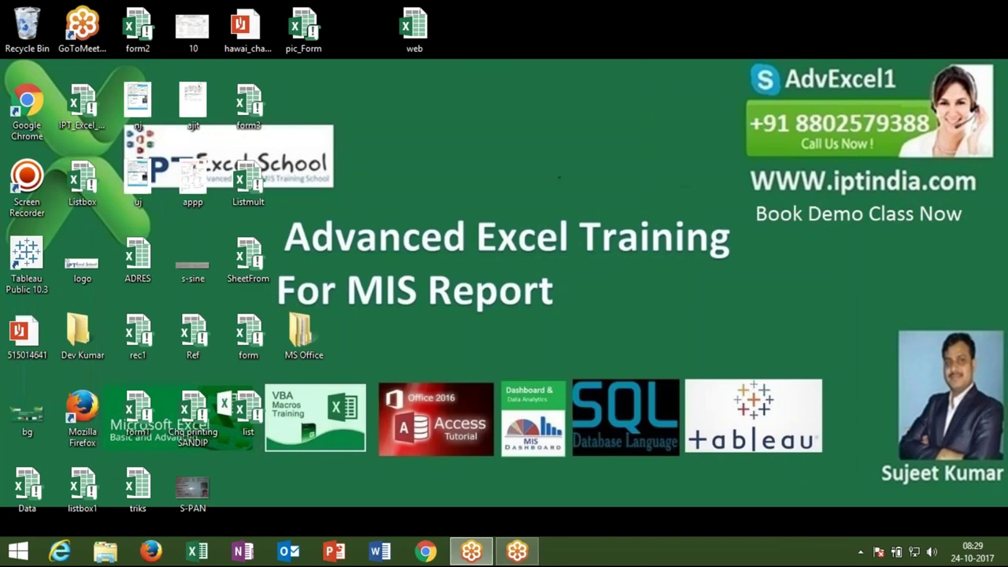